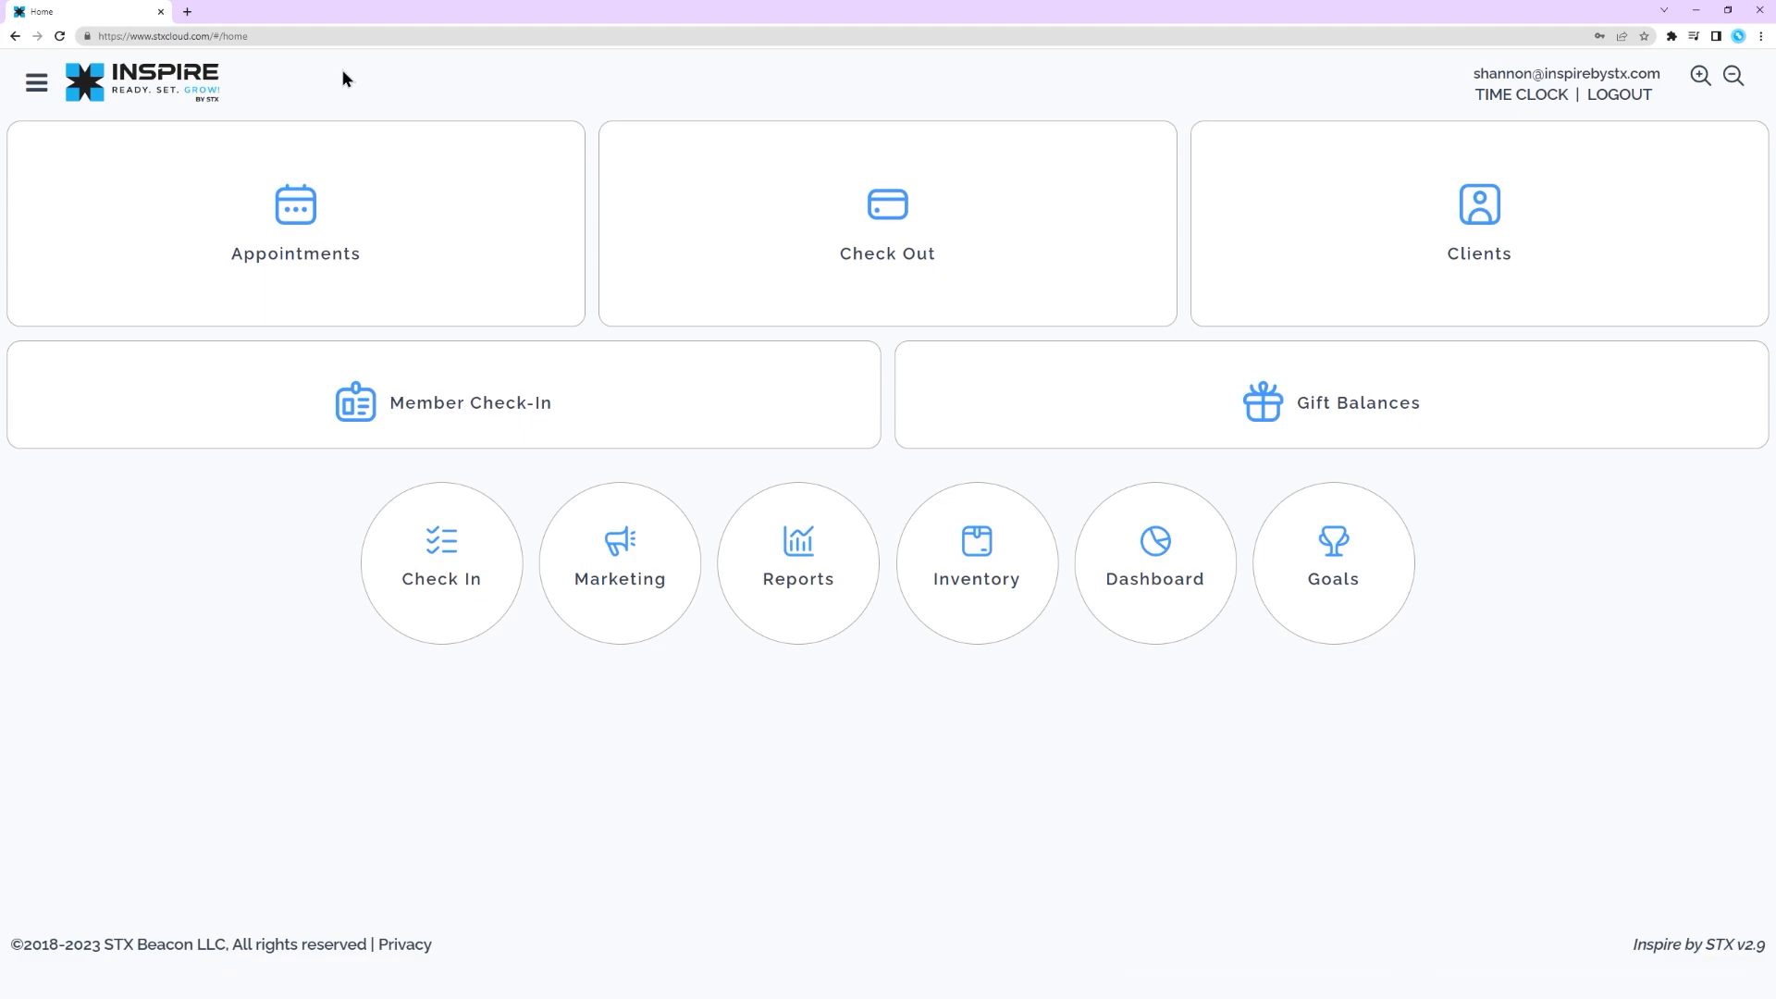
# Go to the Worker Details setup and open the profile of the first worker in the list
pyautogui.click(37, 85)
pyautogui.click(127, 339)
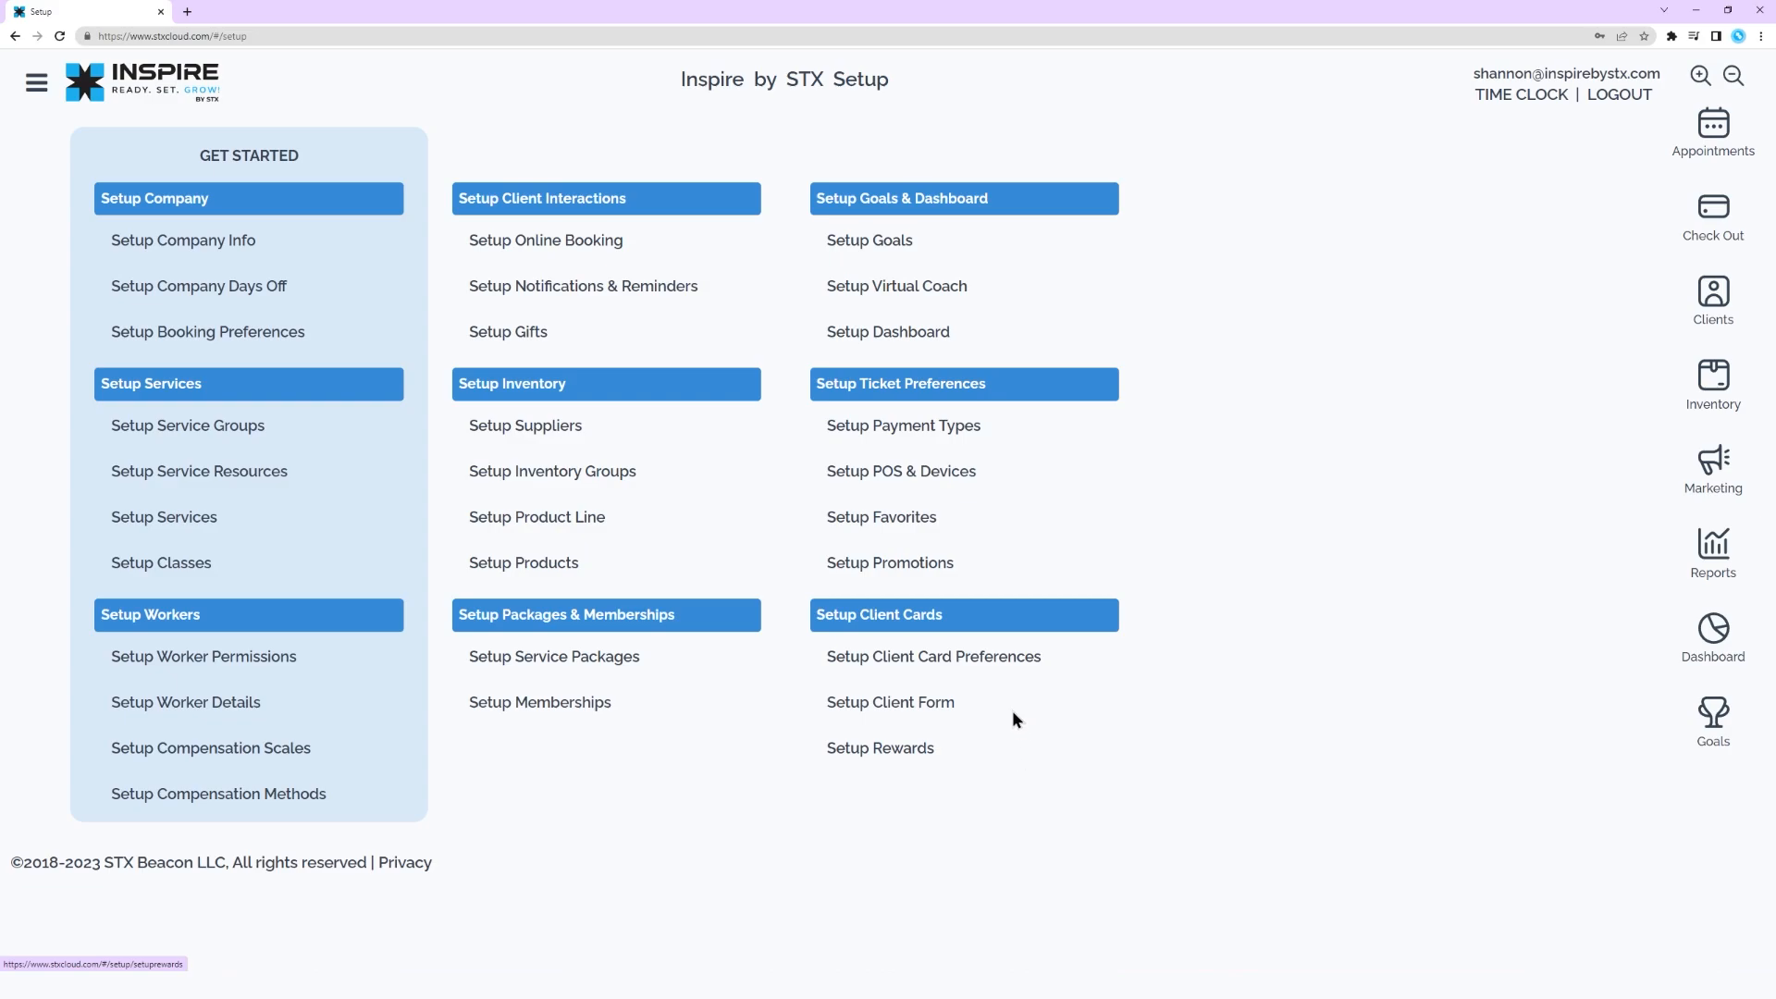
pyautogui.click(259, 702)
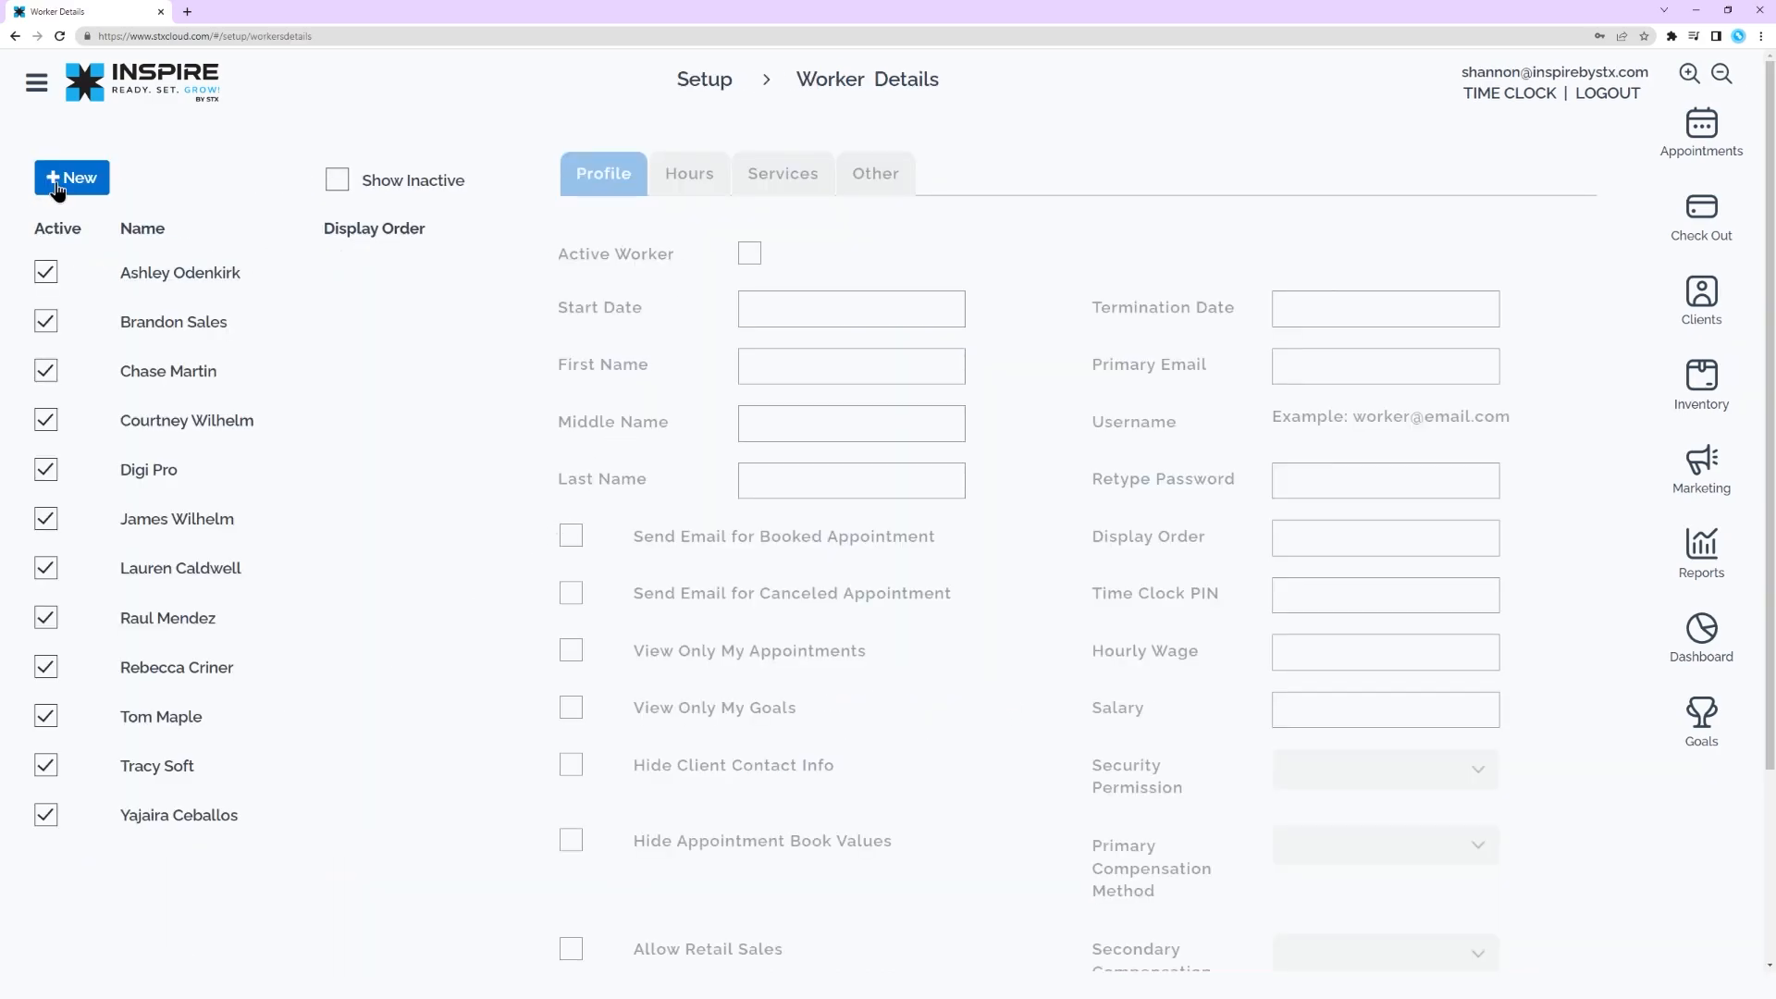
pyautogui.click(202, 279)
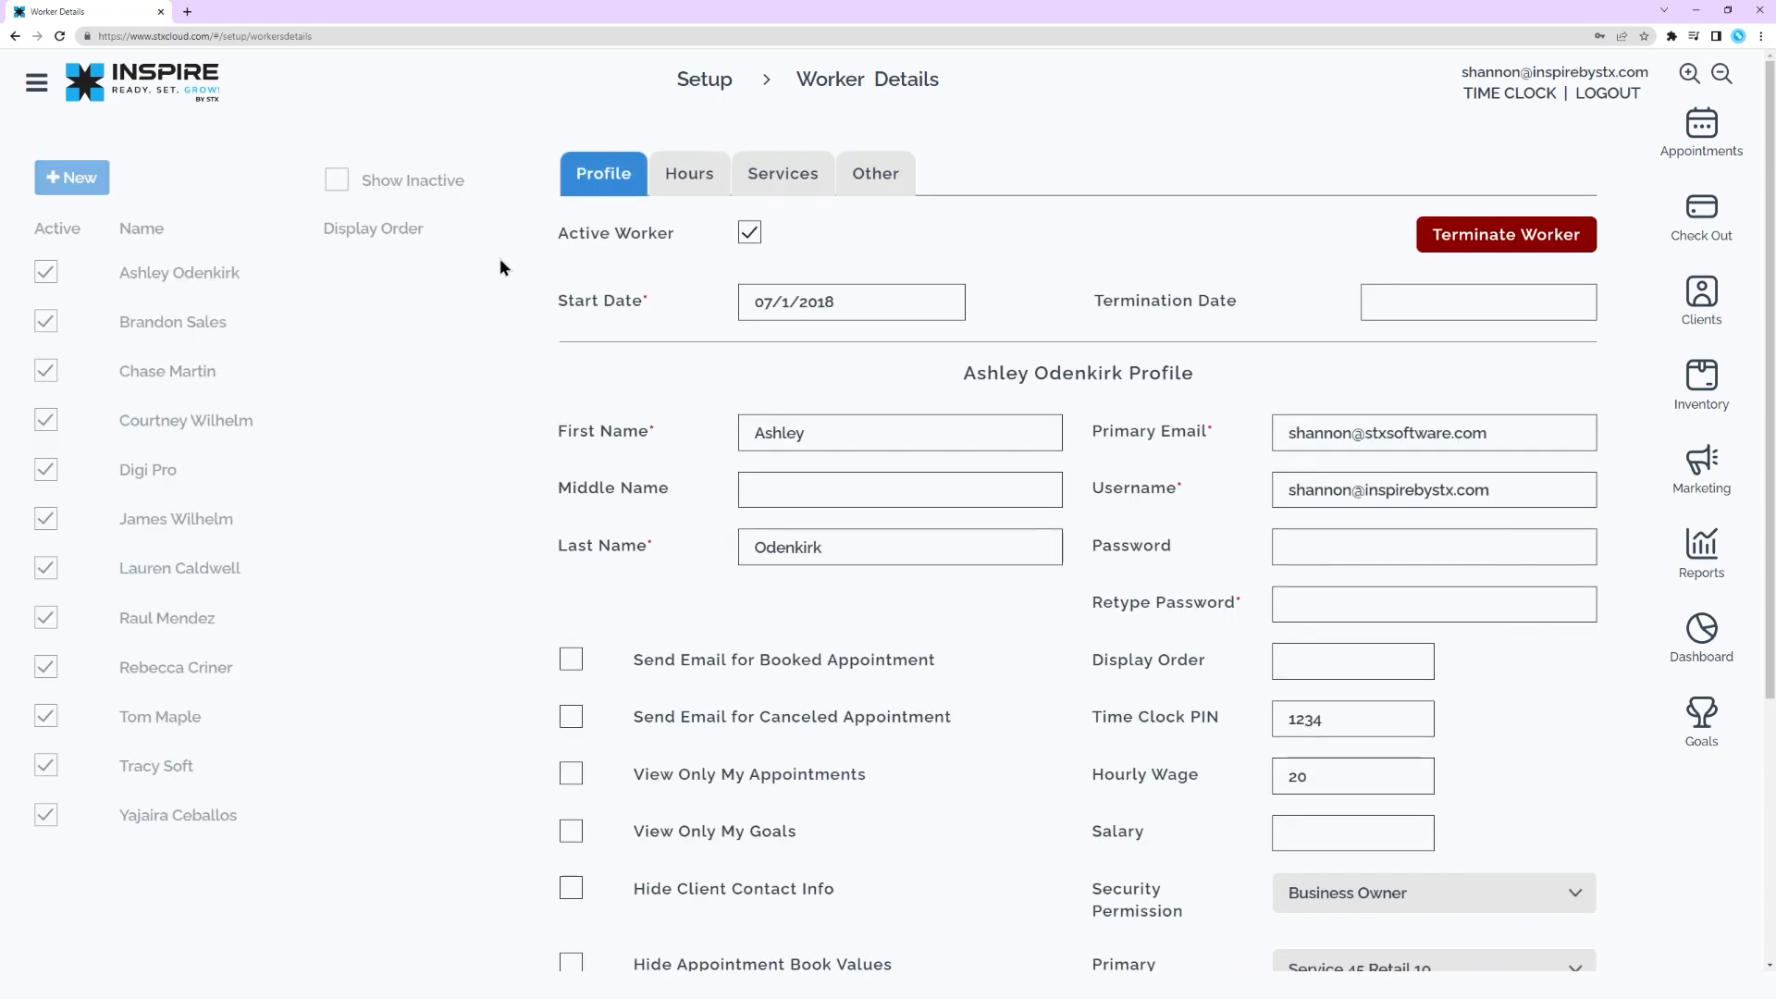
# Examine the start date calendar and the Security Permission options in the worker's profile, leaving both as set
pyautogui.click(875, 302)
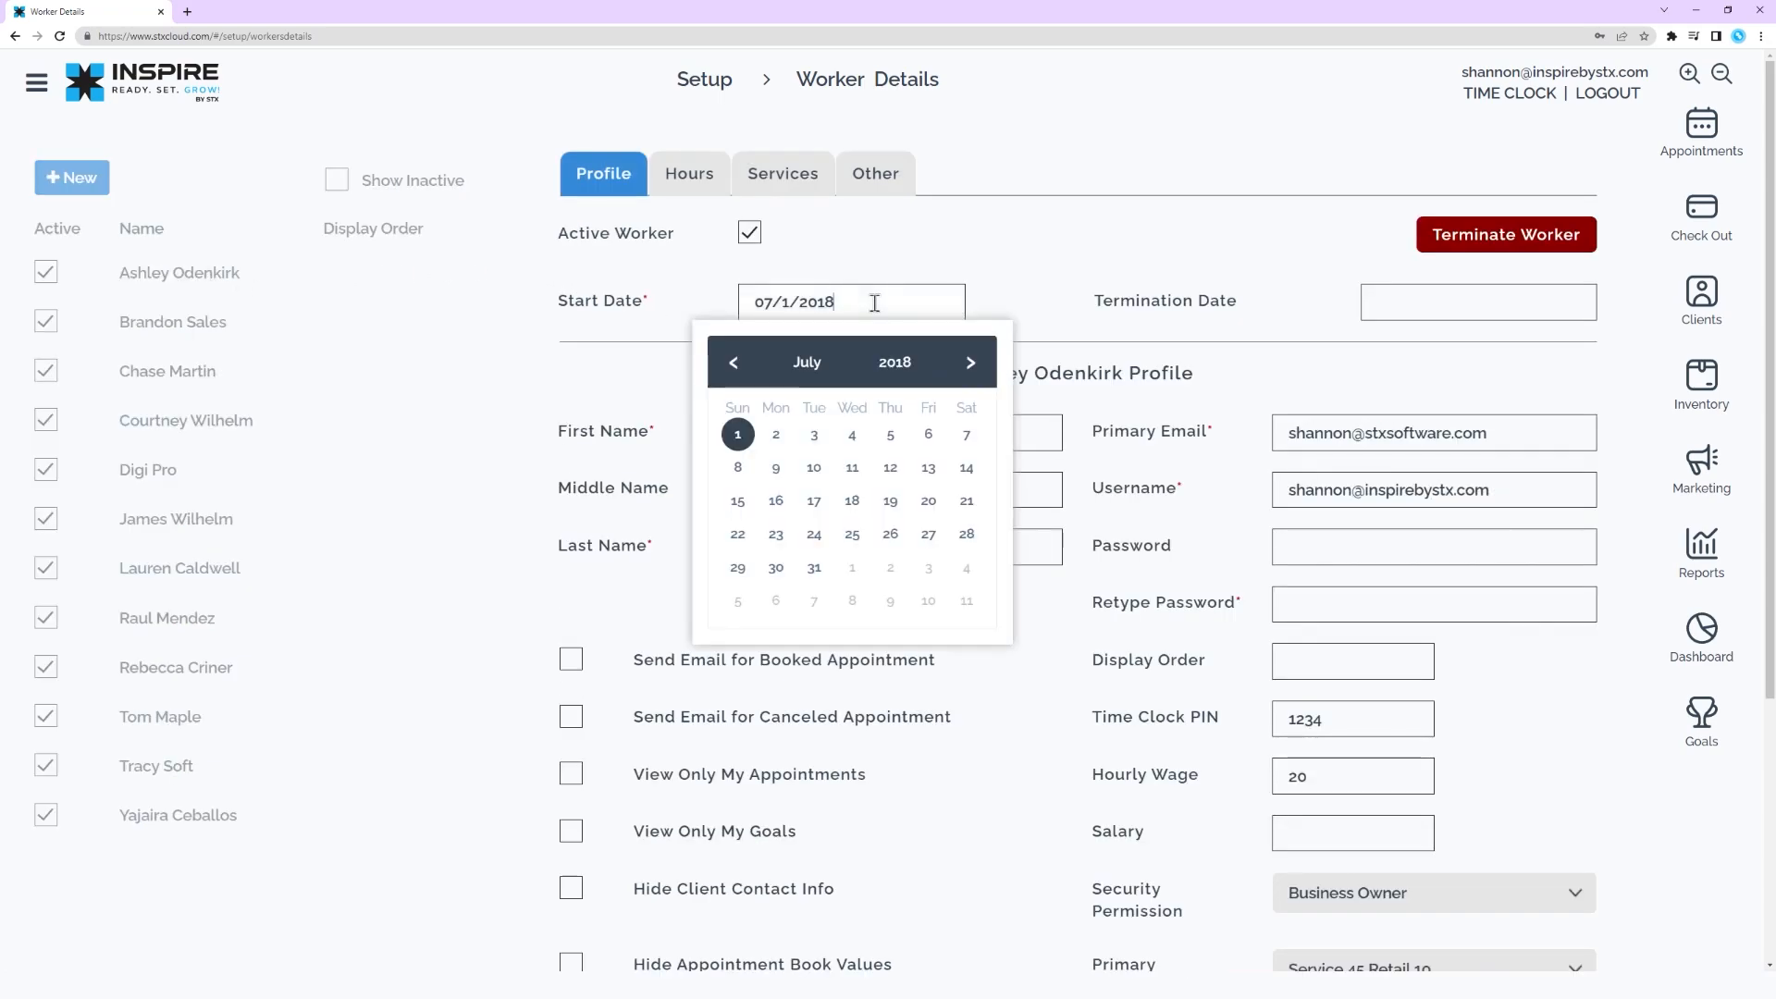
pyautogui.click(1042, 275)
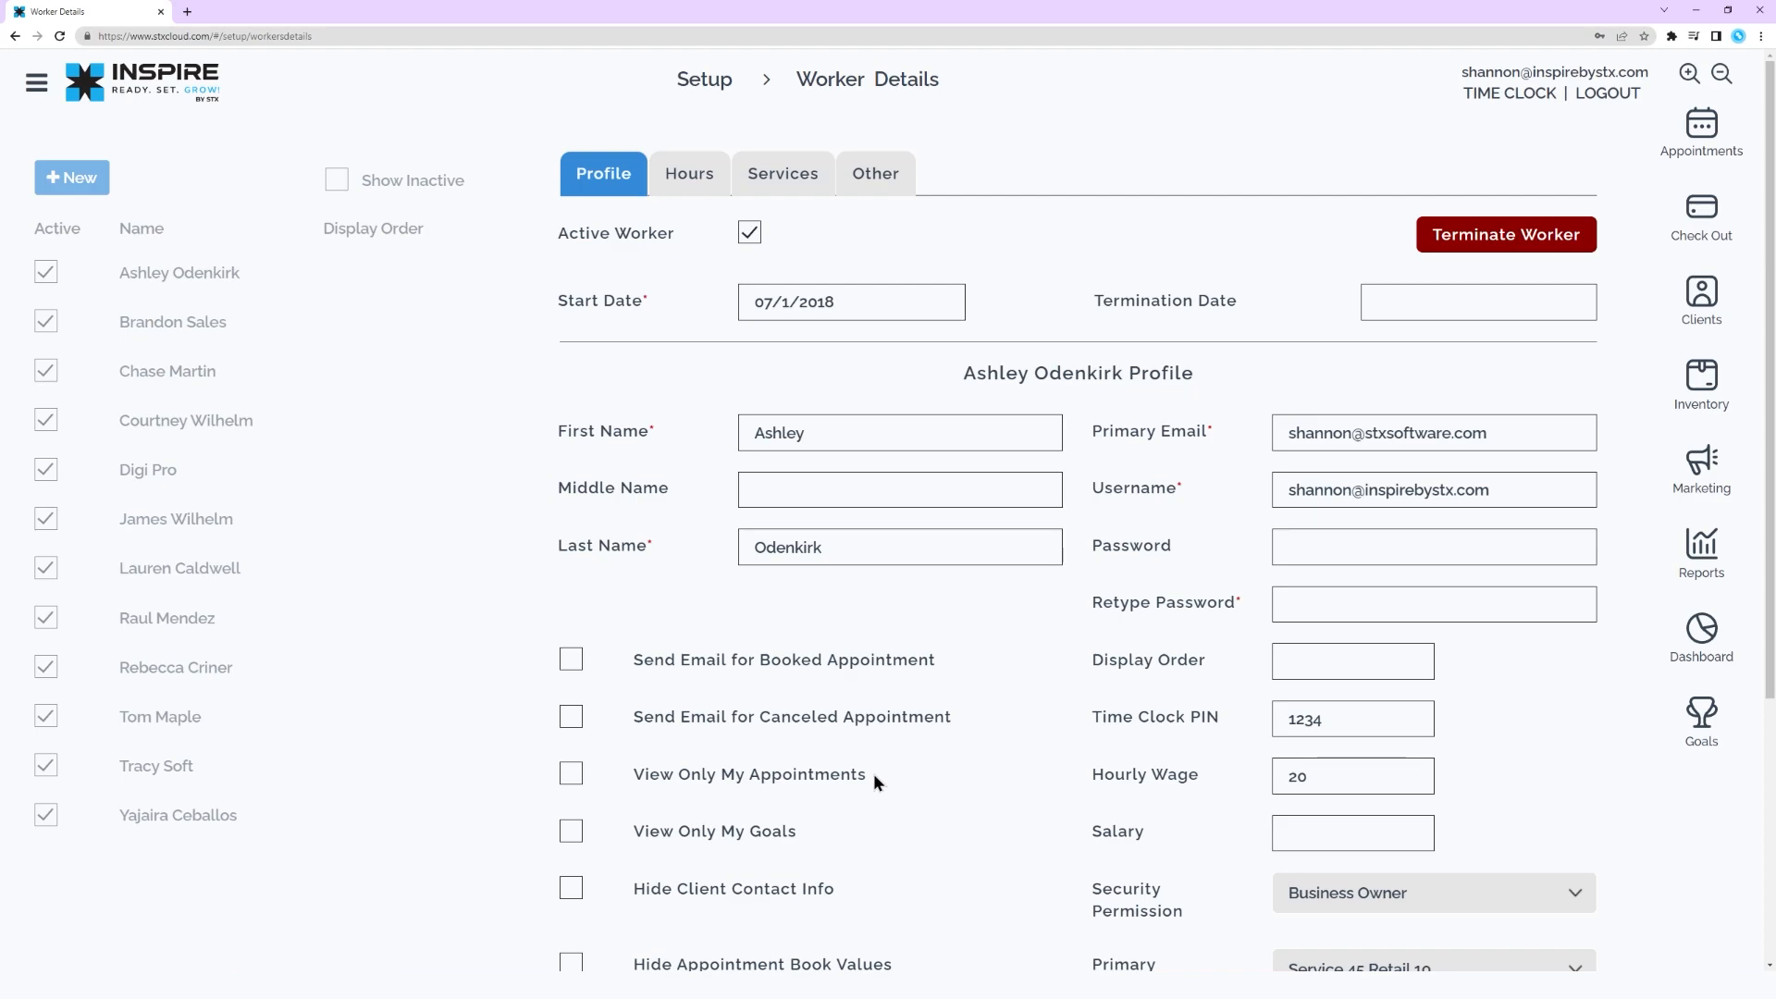
pyautogui.scroll(-2, 873, 773)
pyautogui.scroll(-3, 874, 775)
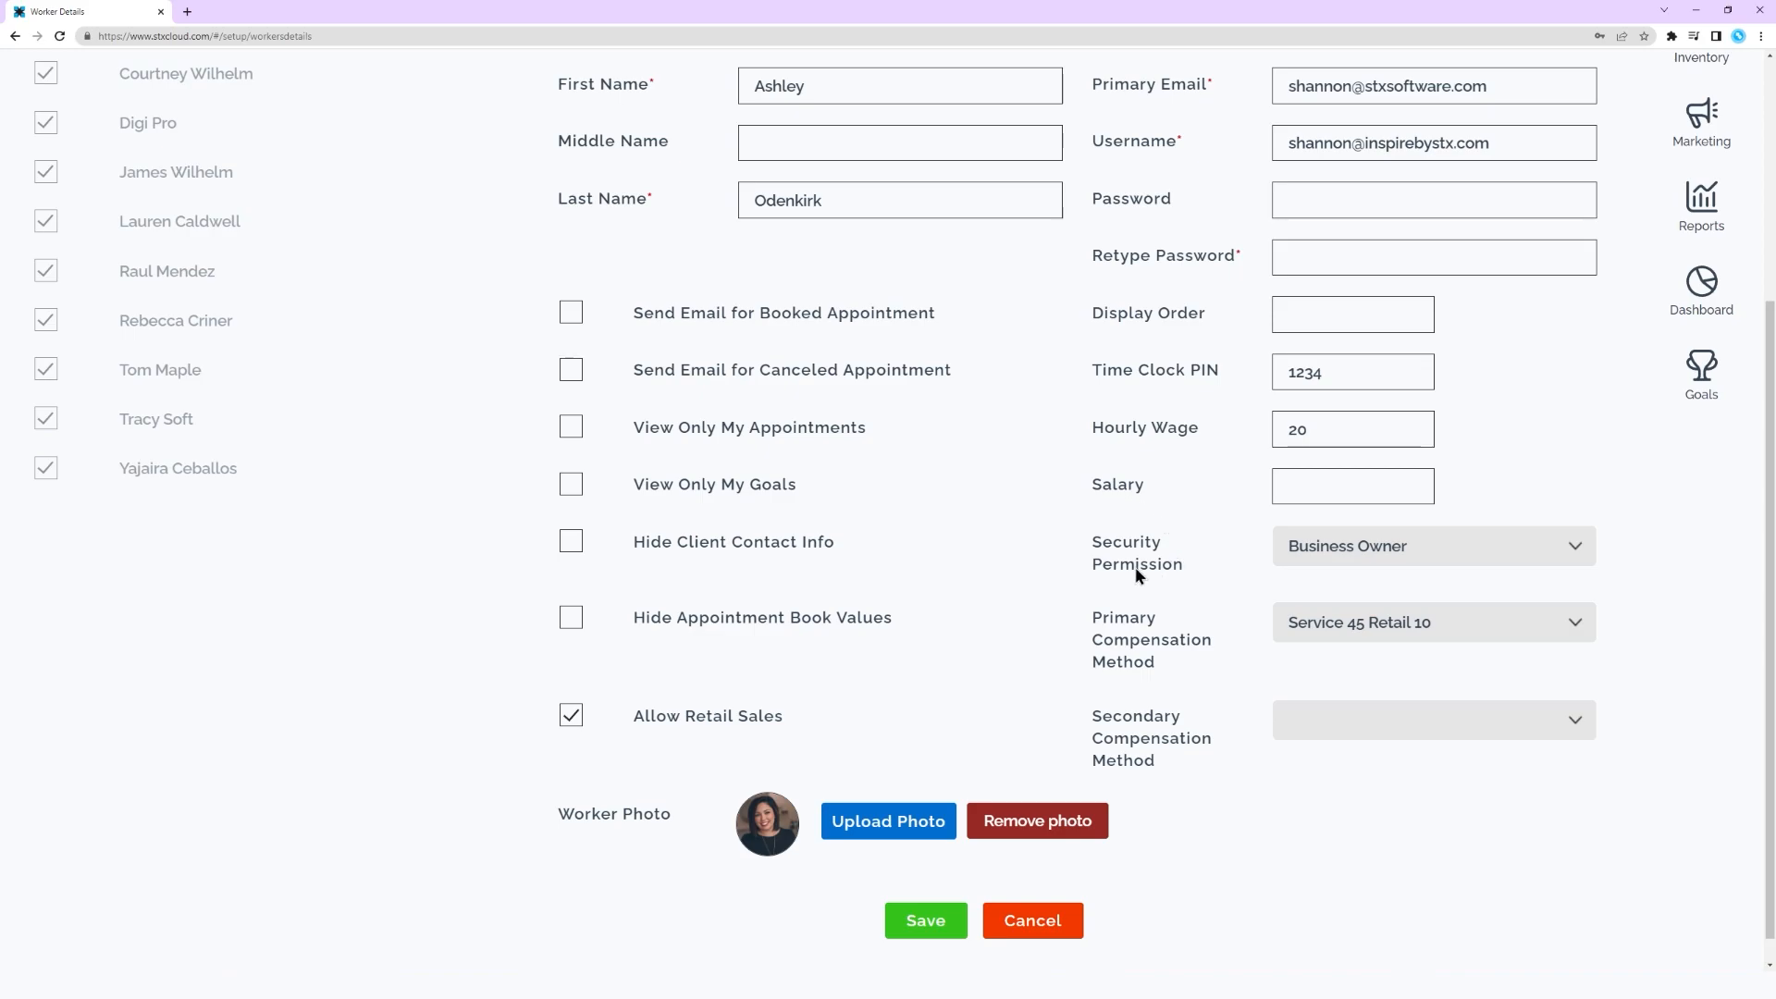
pyautogui.click(1484, 557)
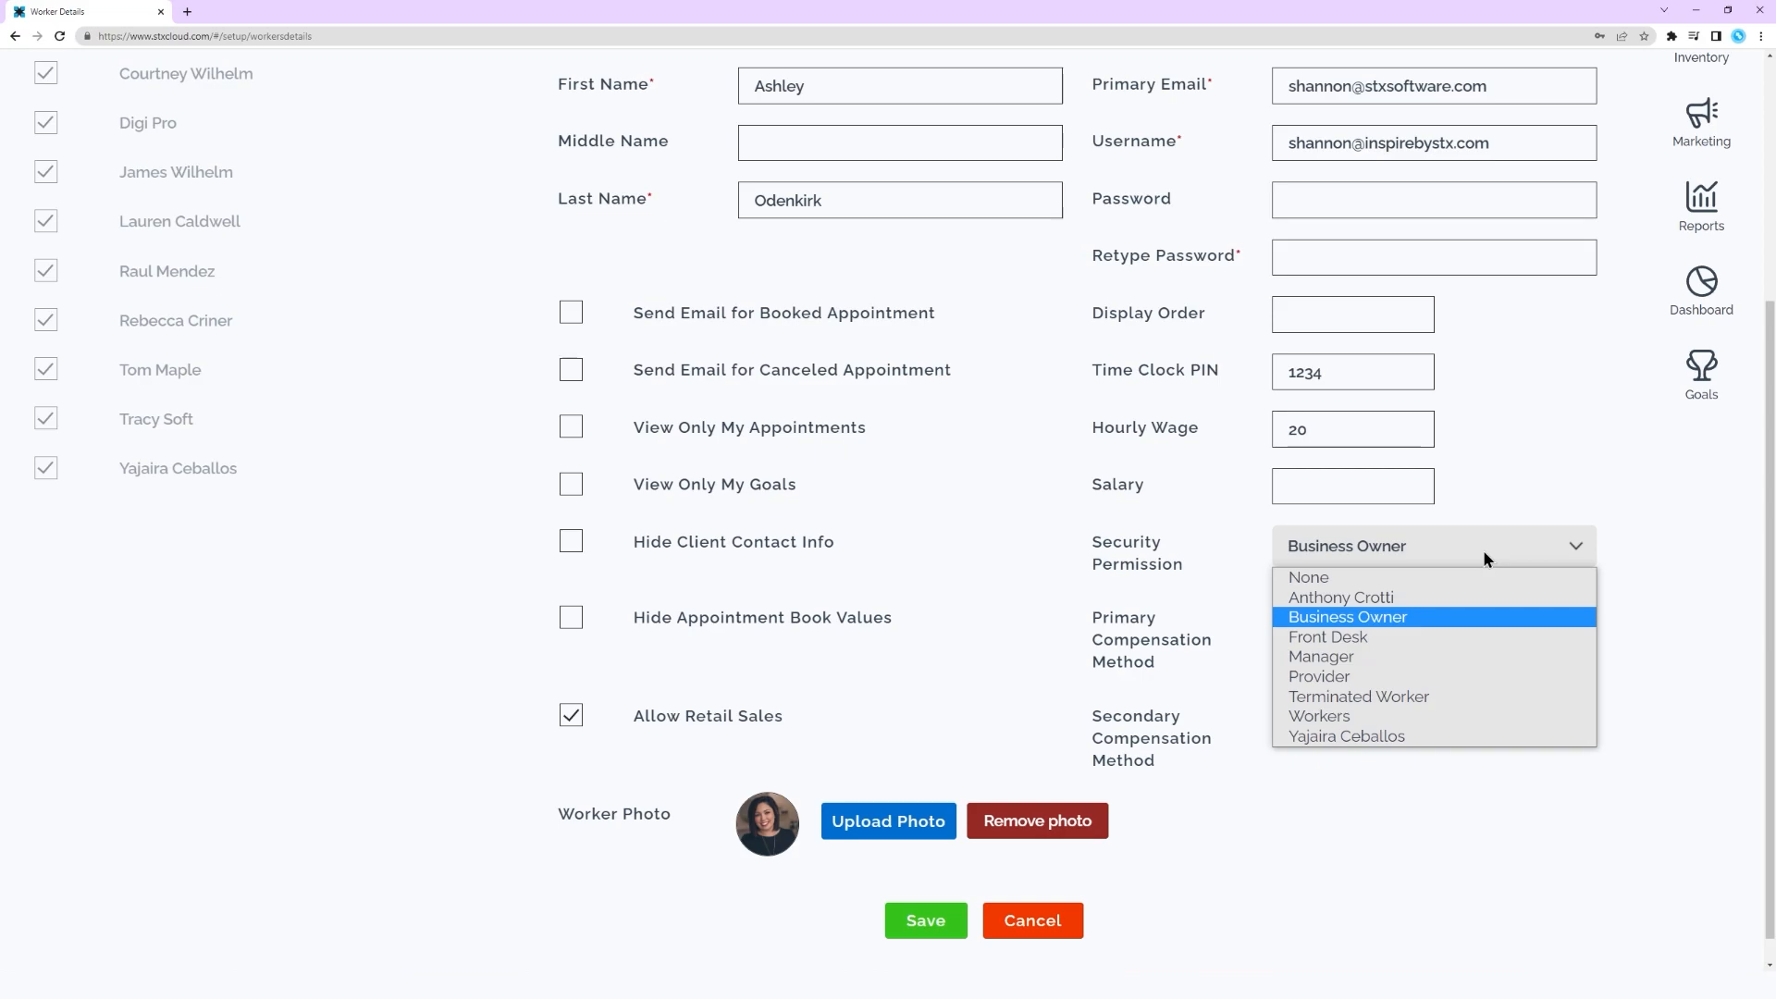
pyautogui.click(1484, 555)
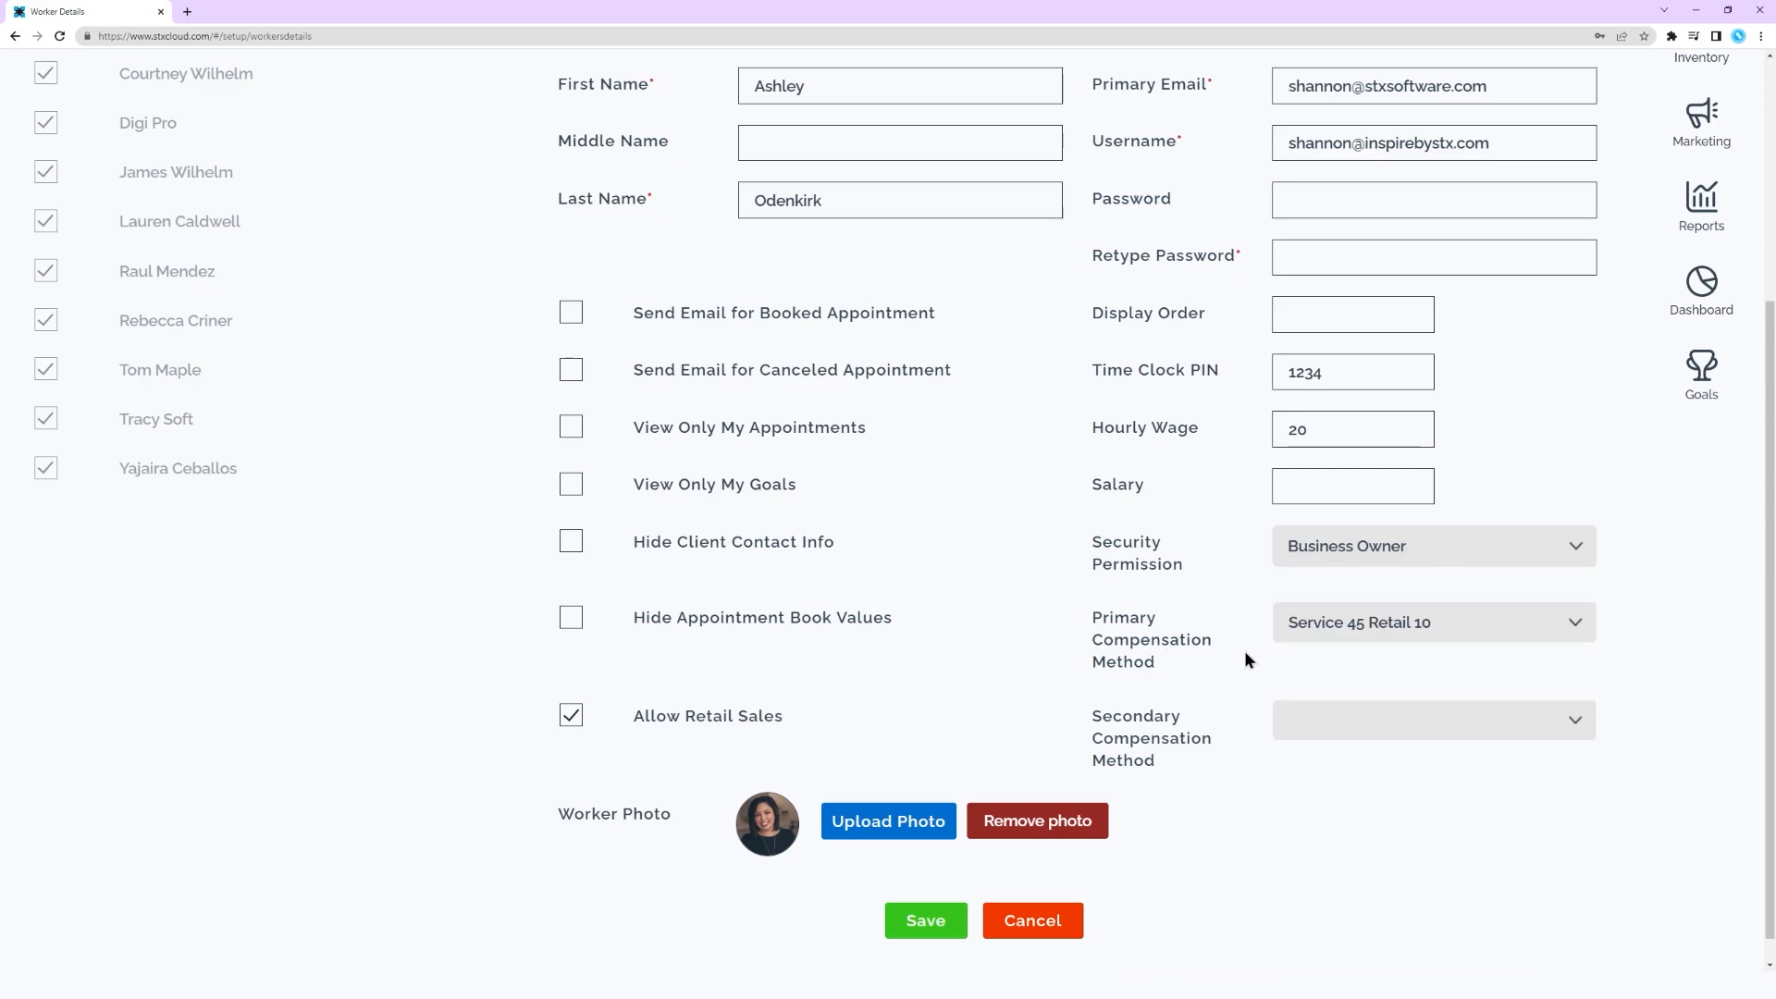
# Examine the available primary and secondary compensation methods in the worker's profile without choosing a different one
pyautogui.click(1495, 630)
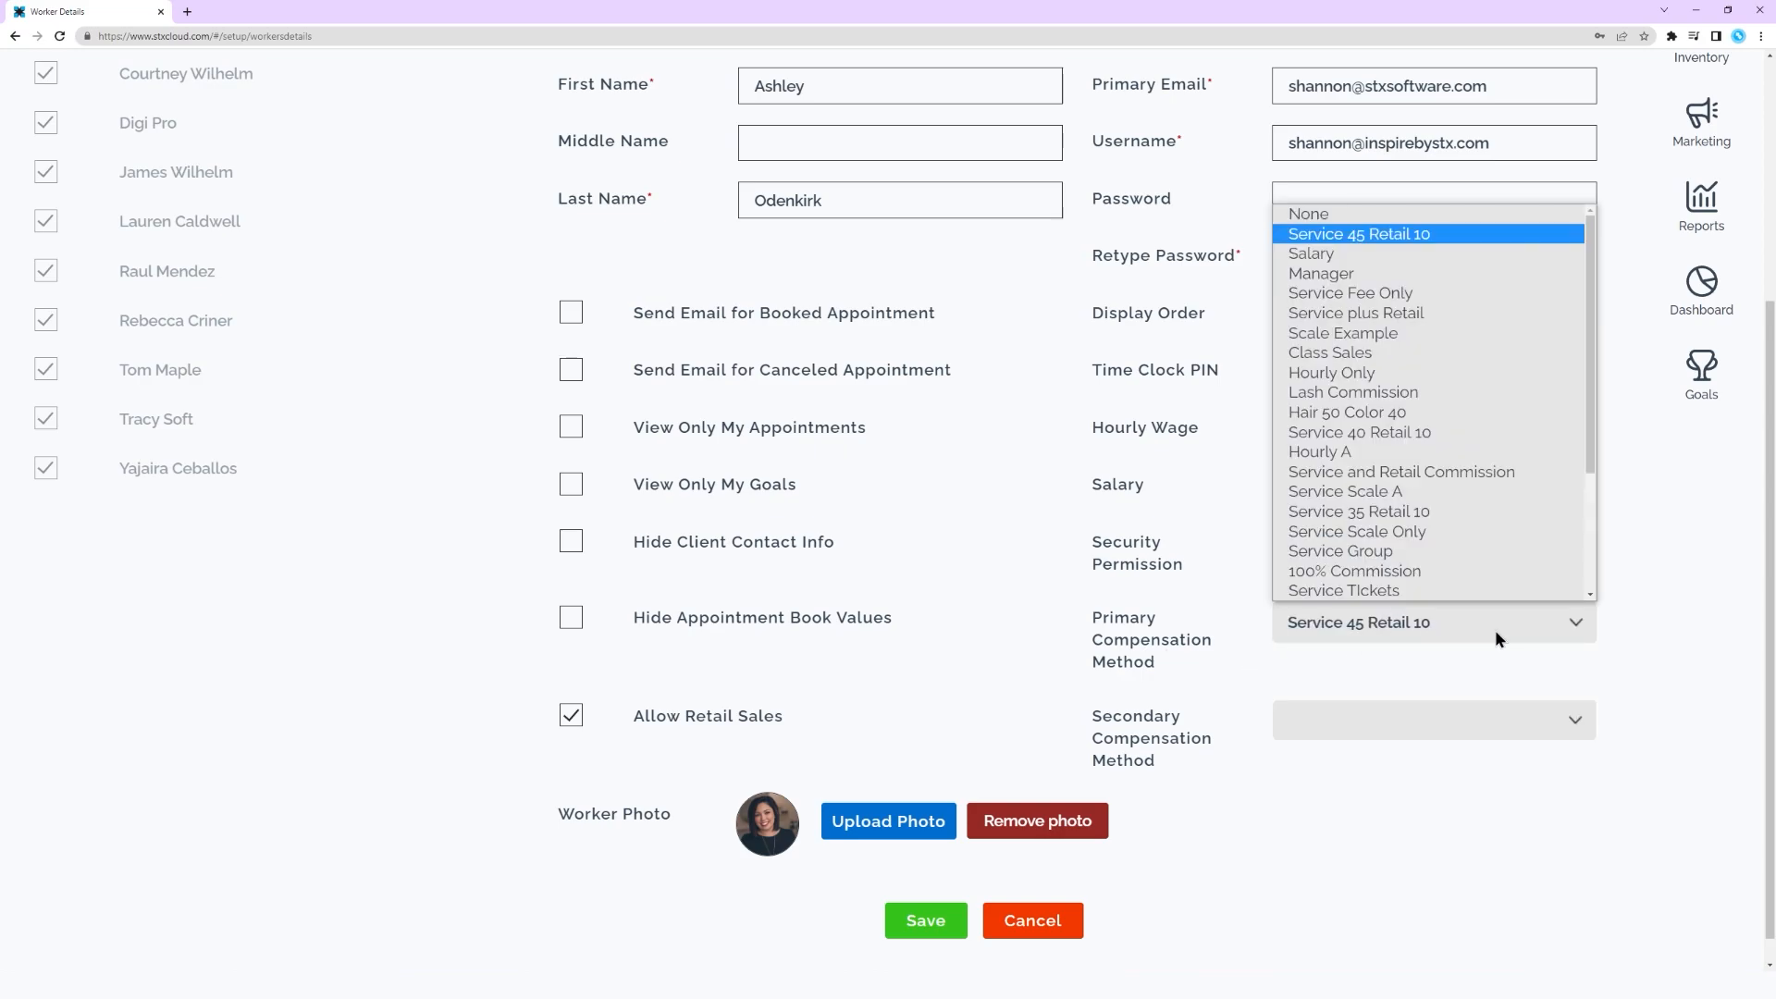
pyautogui.click(1494, 630)
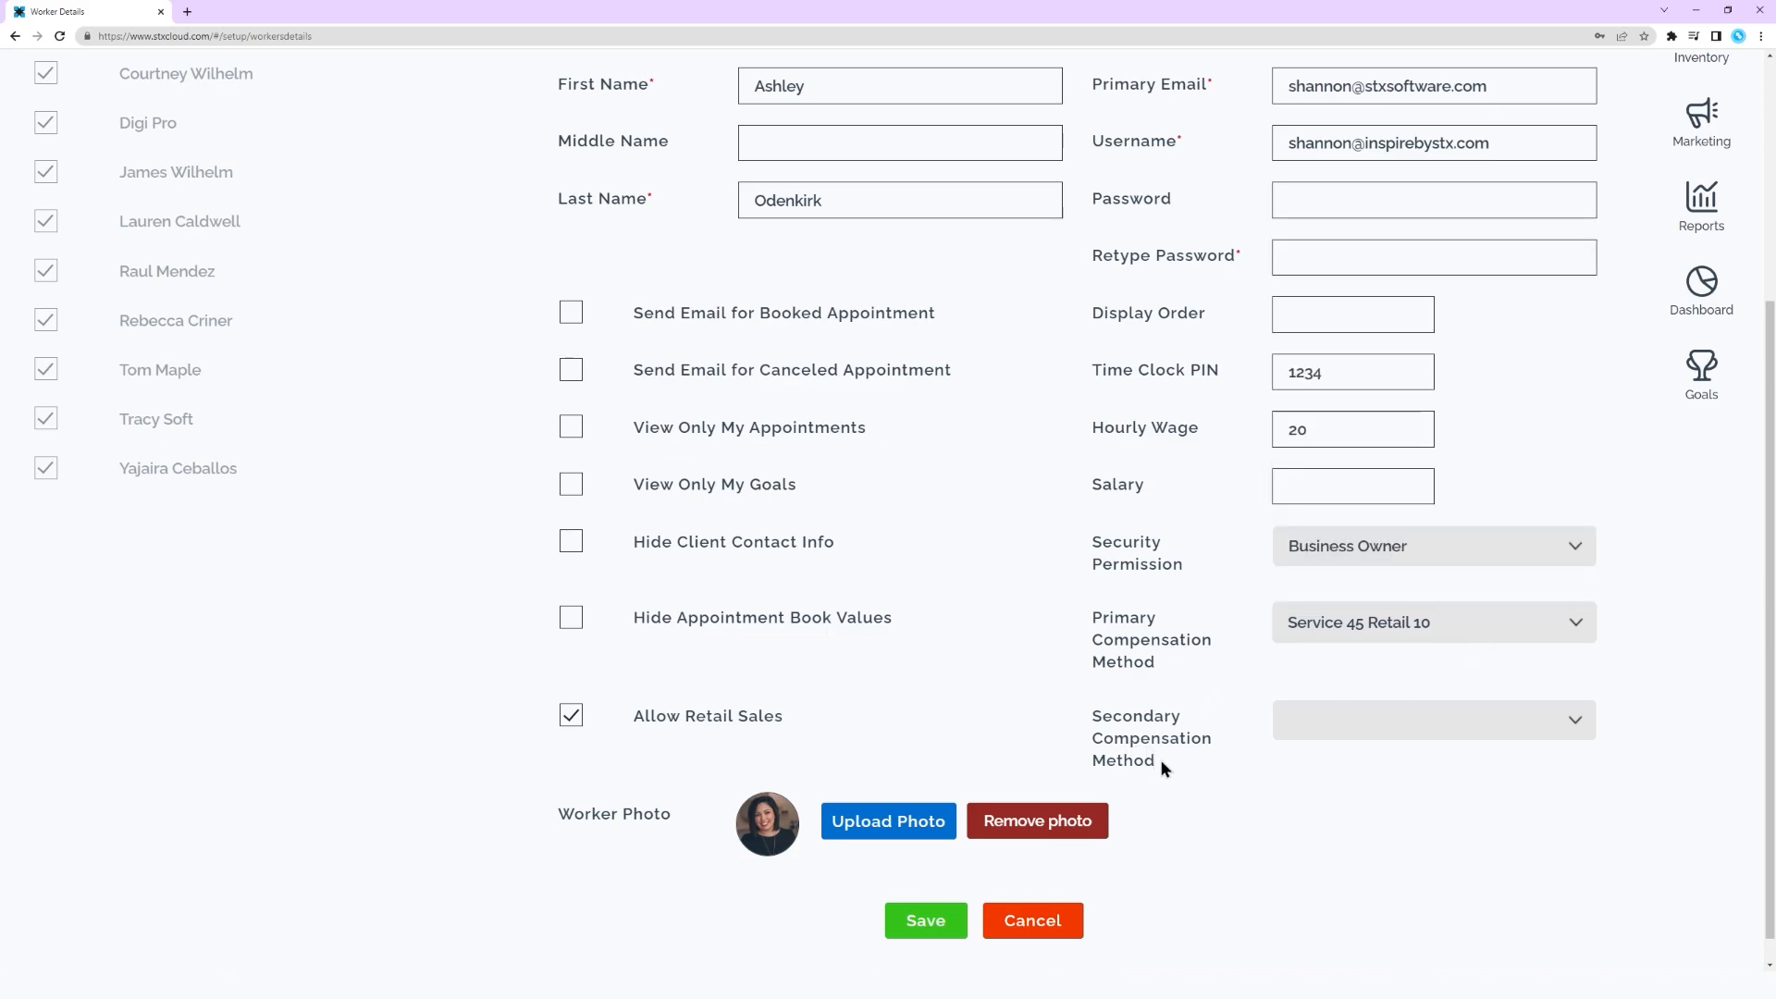
pyautogui.click(1328, 721)
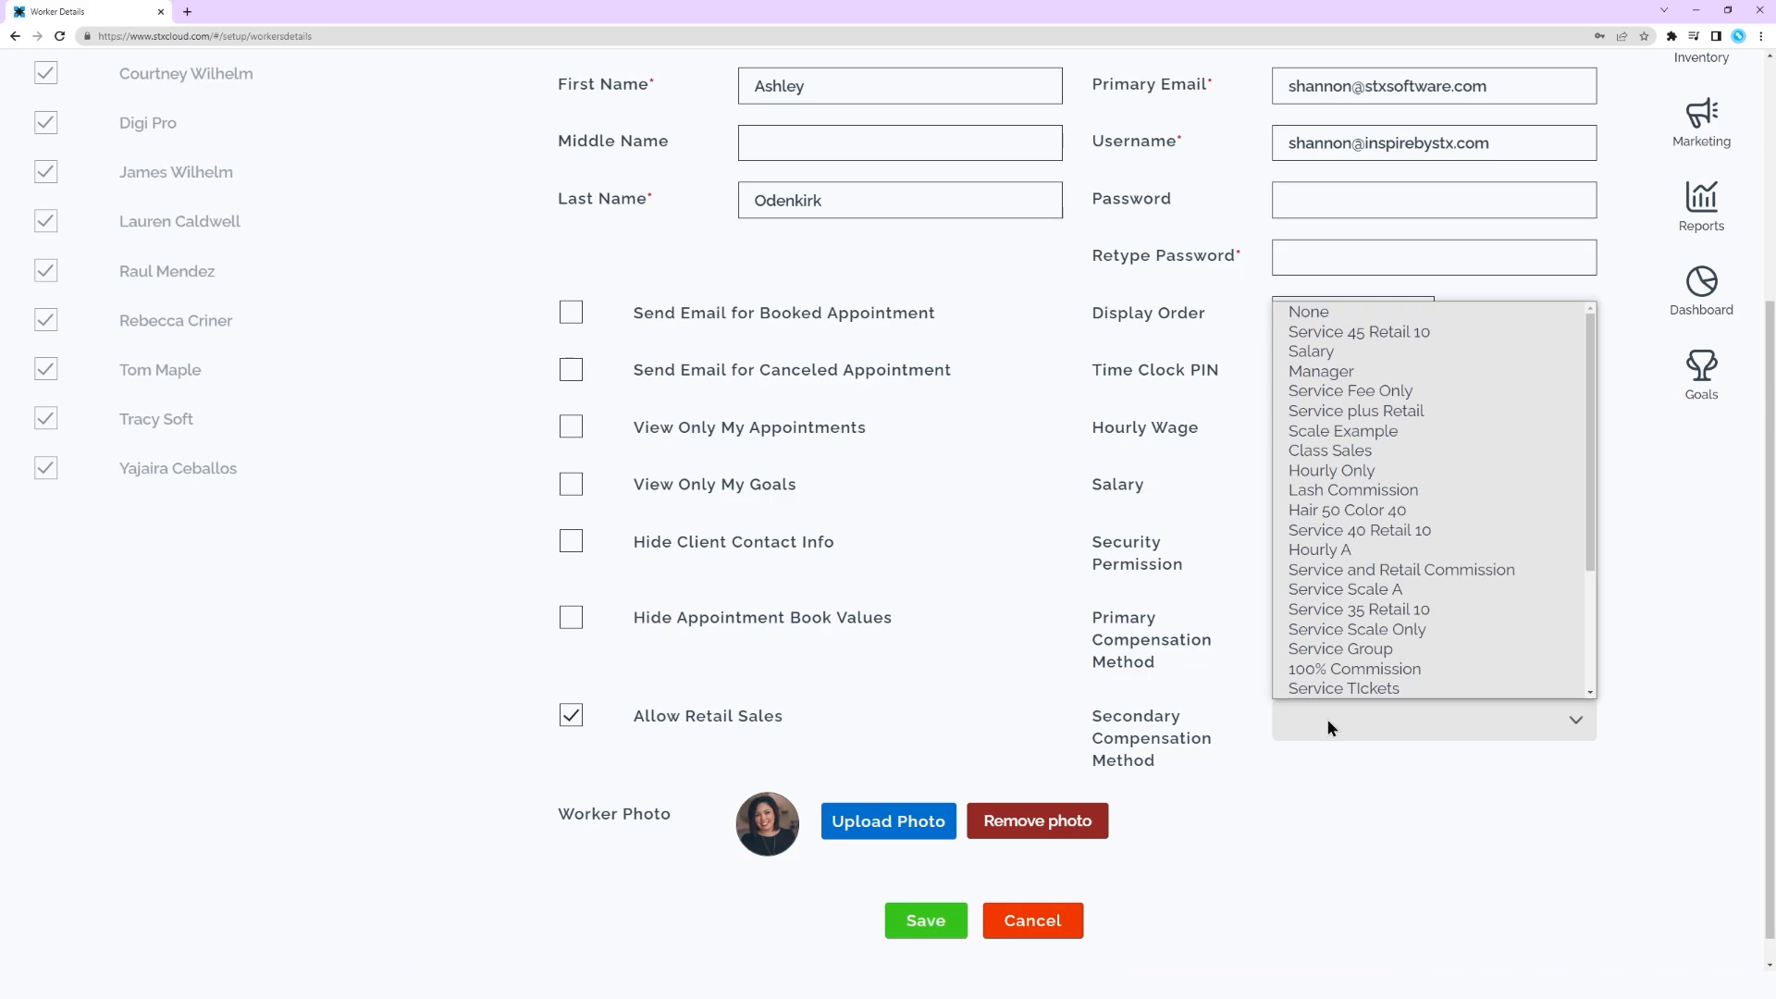
pyautogui.click(1326, 717)
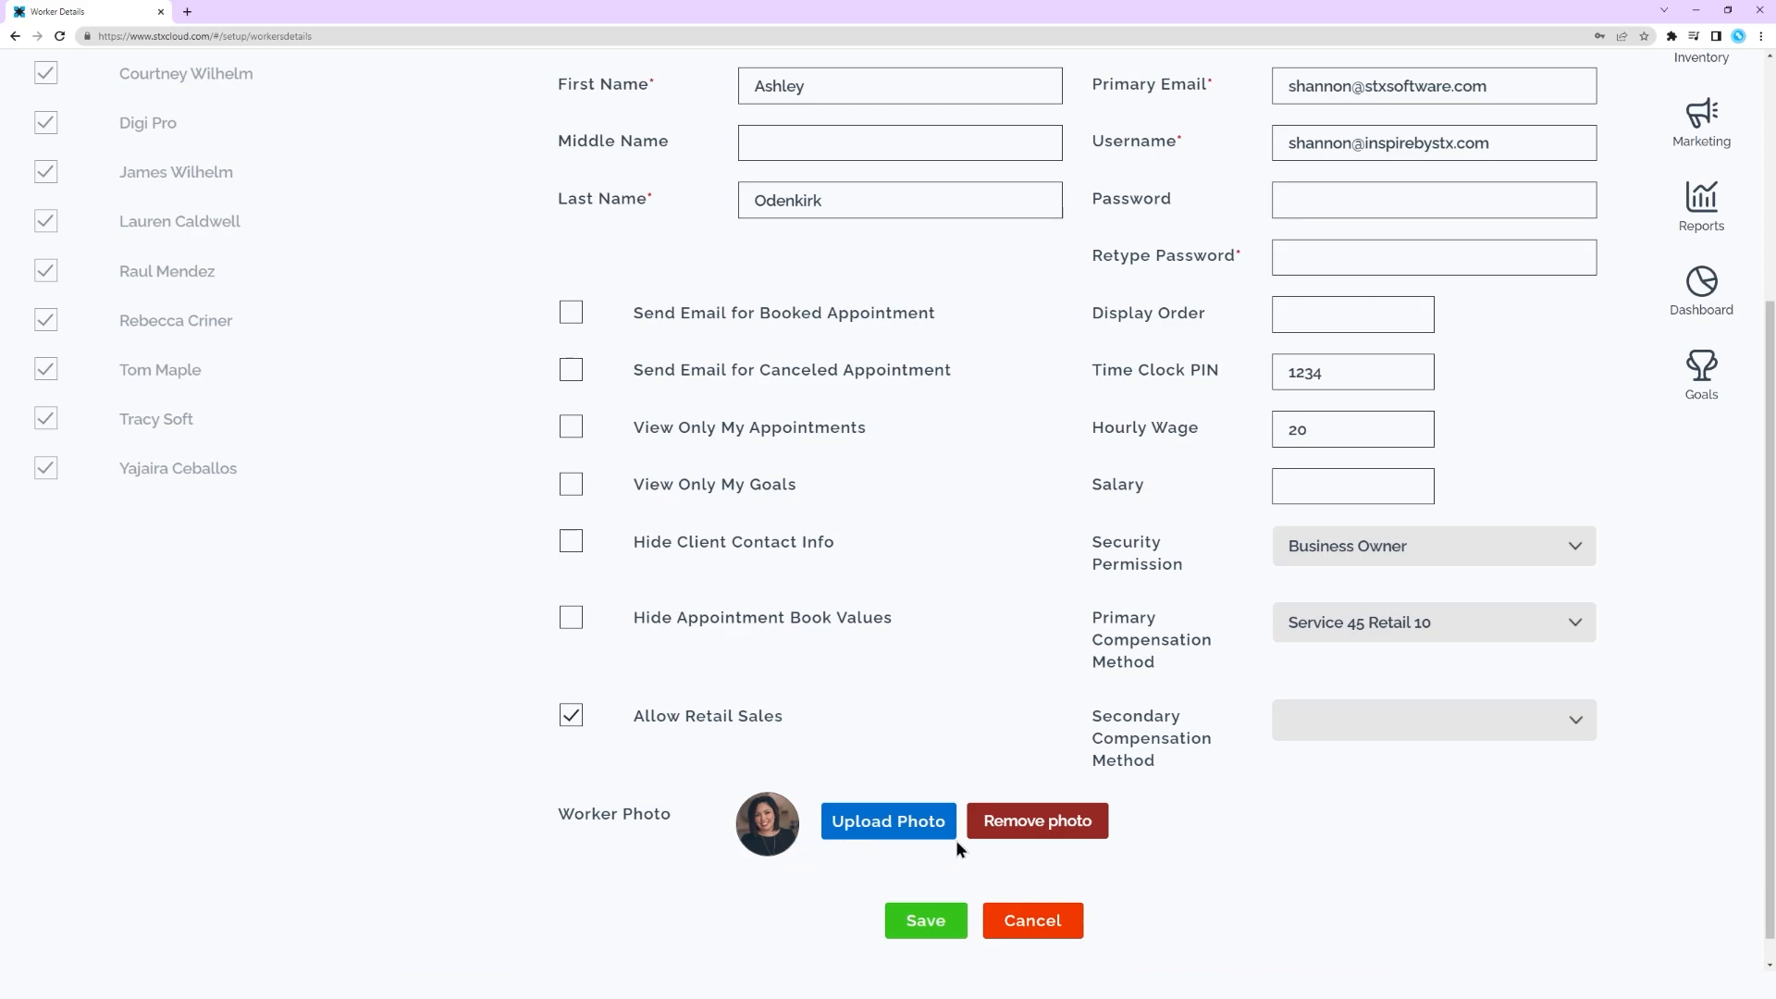
pyautogui.scroll(4, 944, 595)
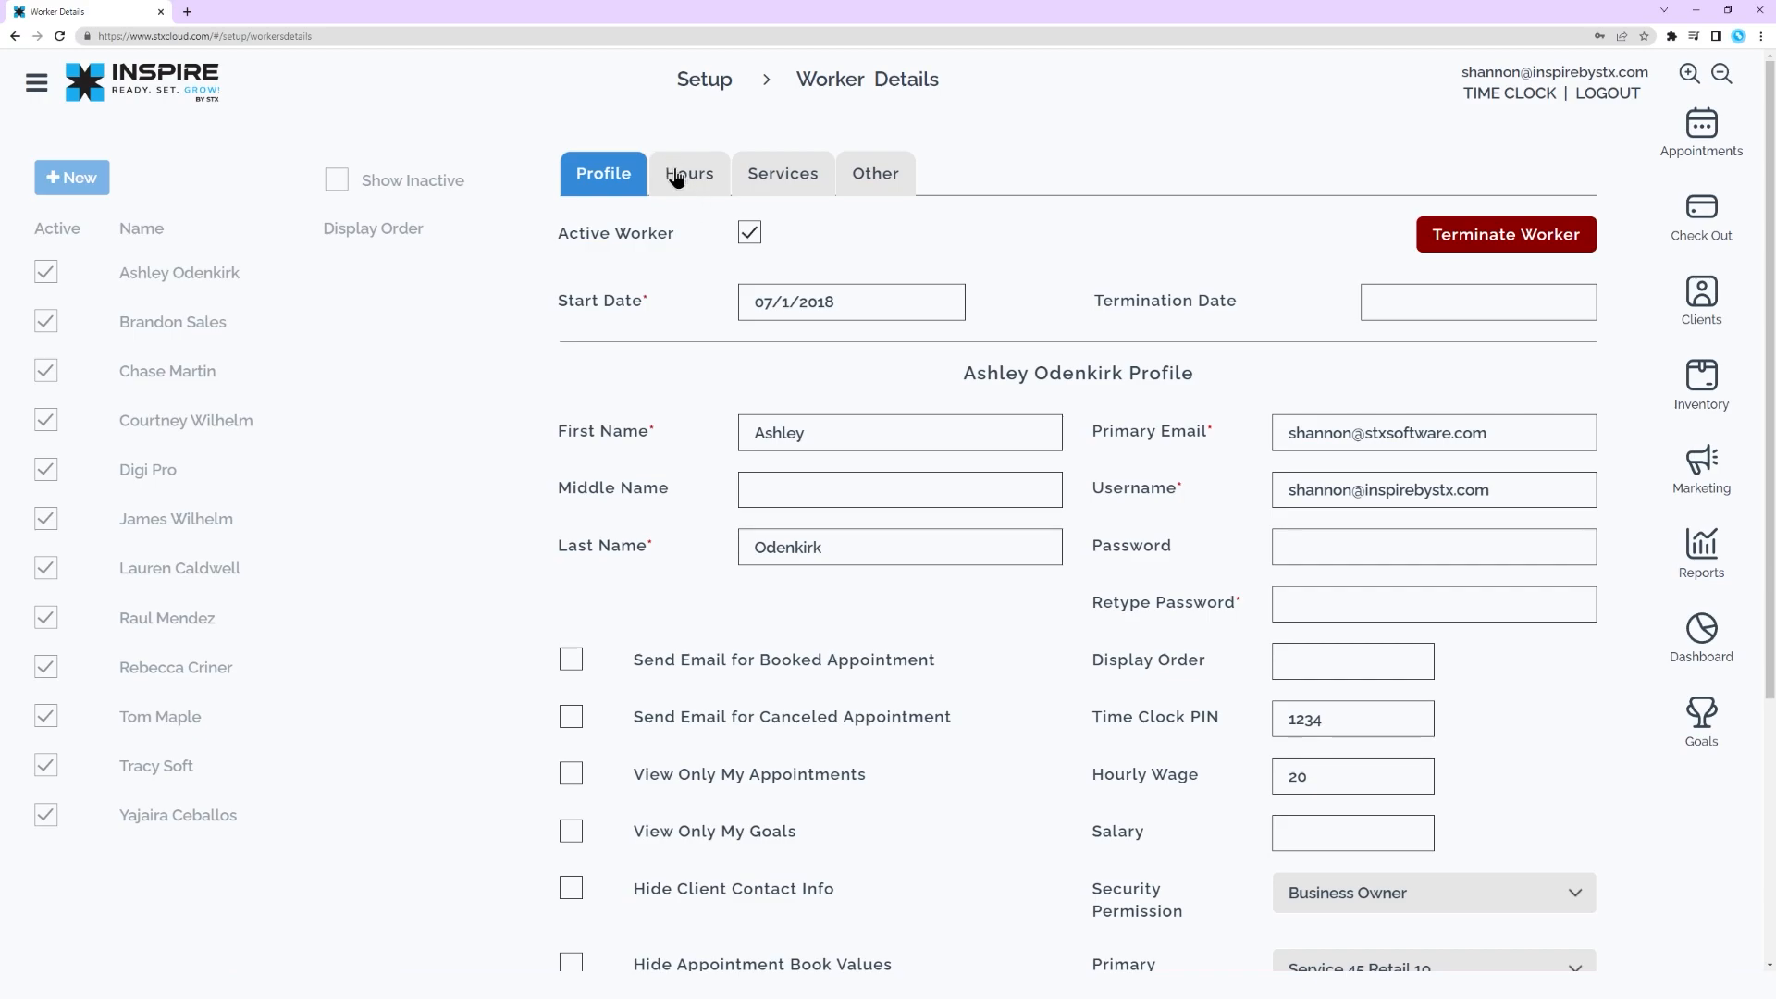
# Examine the worker's hours and the custom hours form's entry type, dates and weekly repeat options, then cancel the form
pyautogui.click(676, 178)
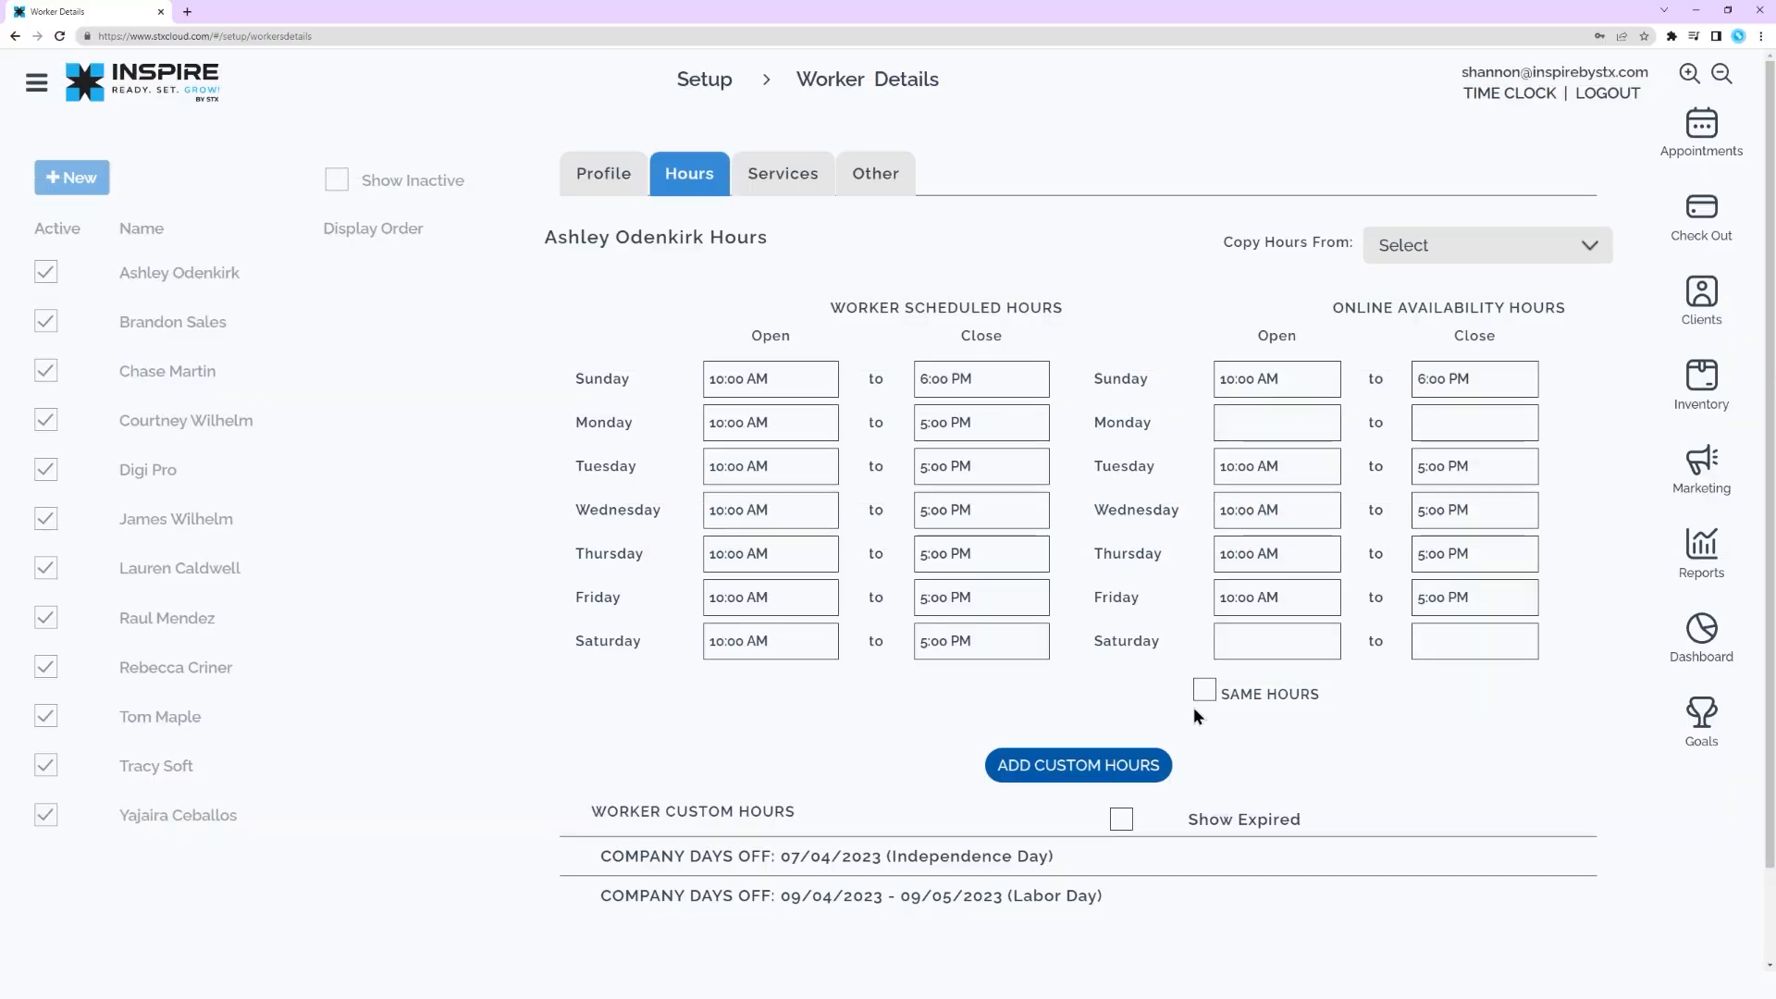
pyautogui.click(1121, 768)
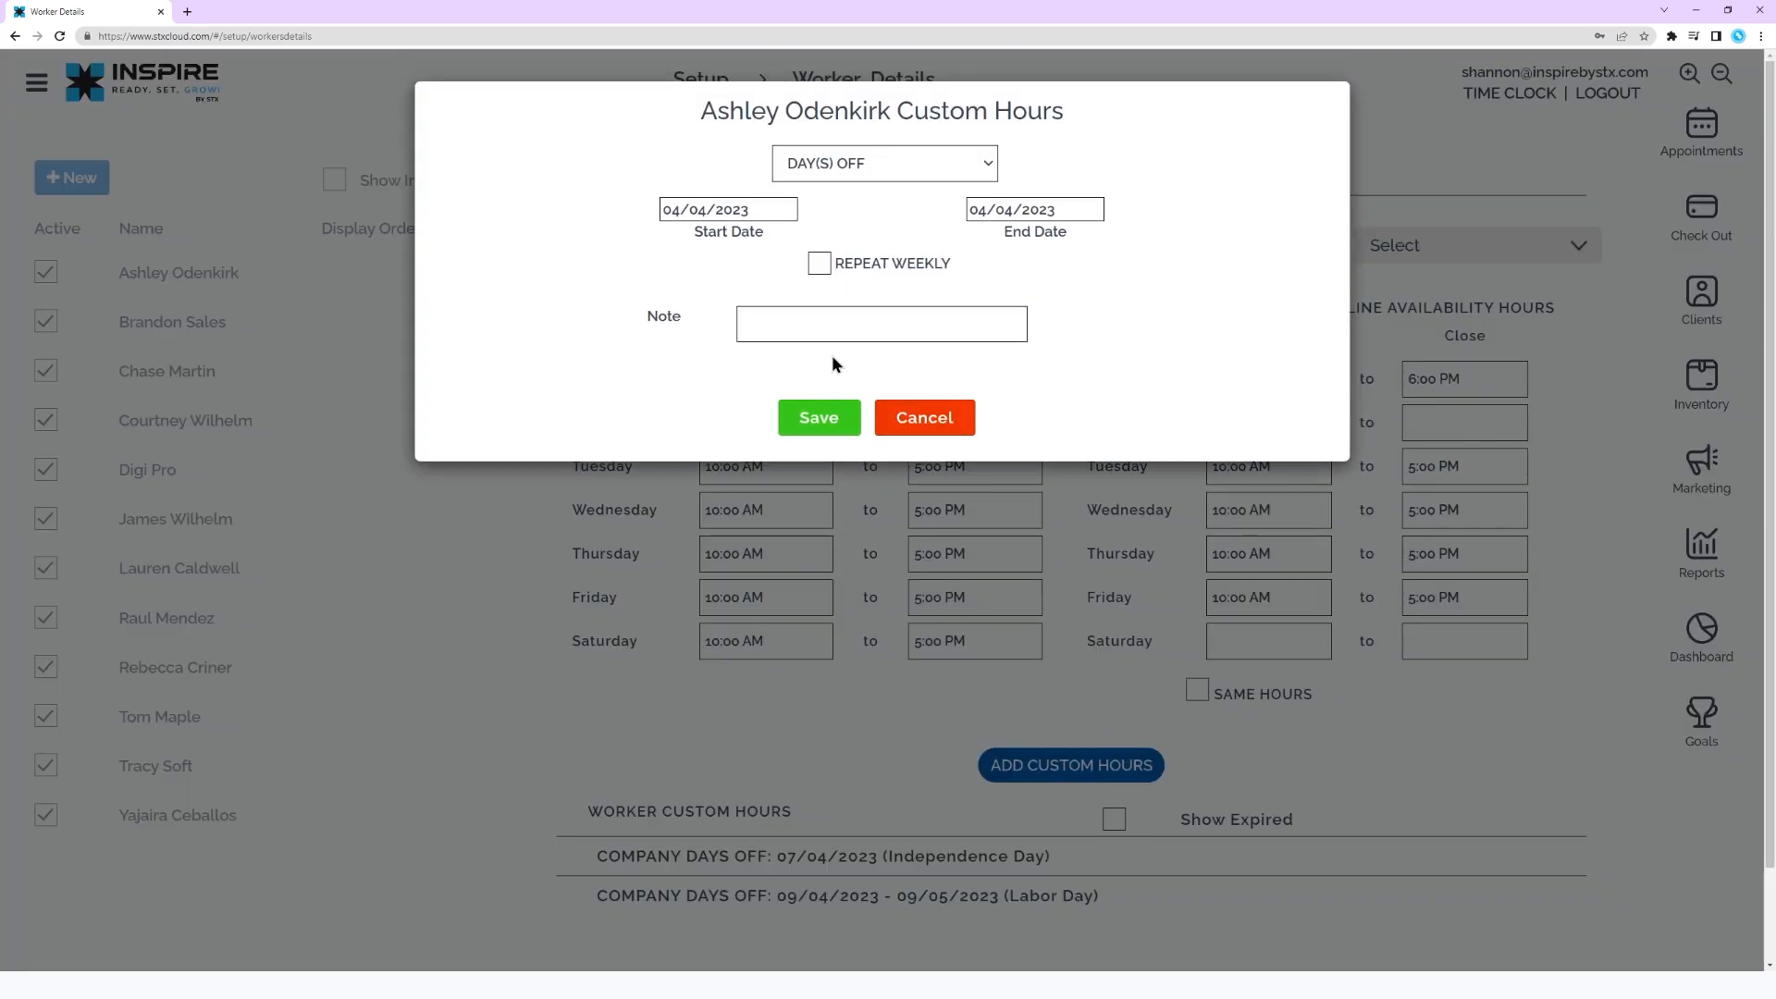
pyautogui.click(977, 171)
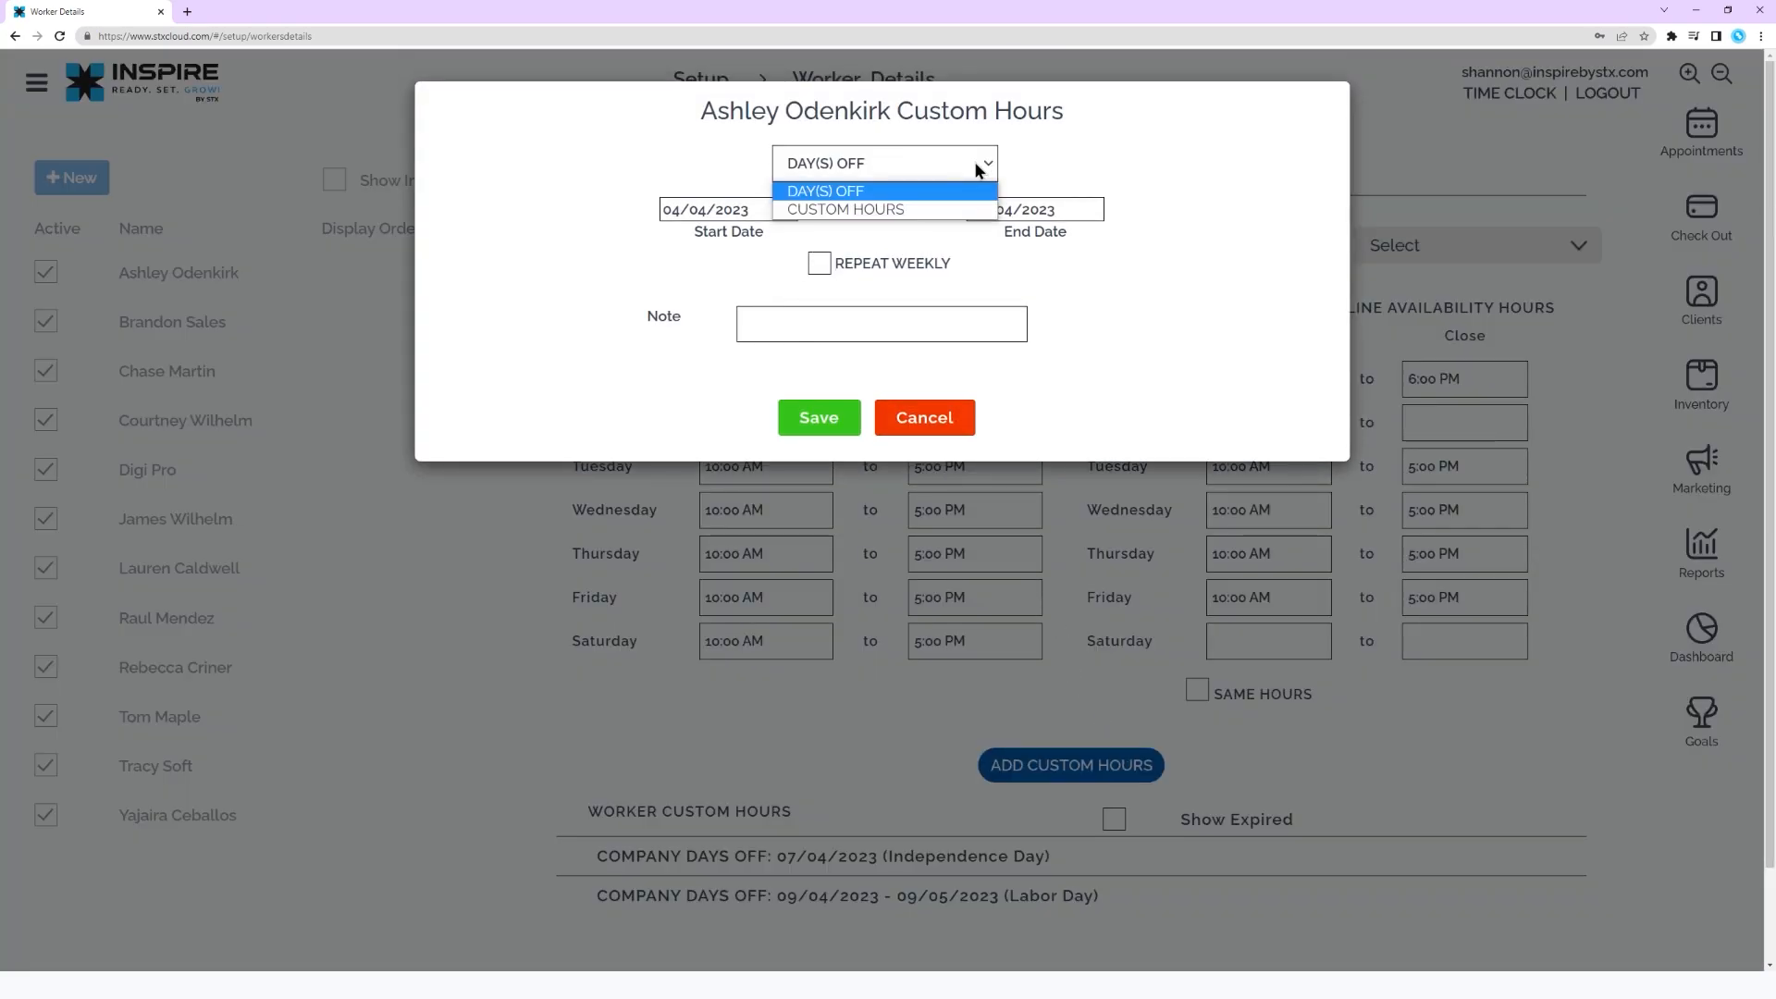
pyautogui.click(978, 171)
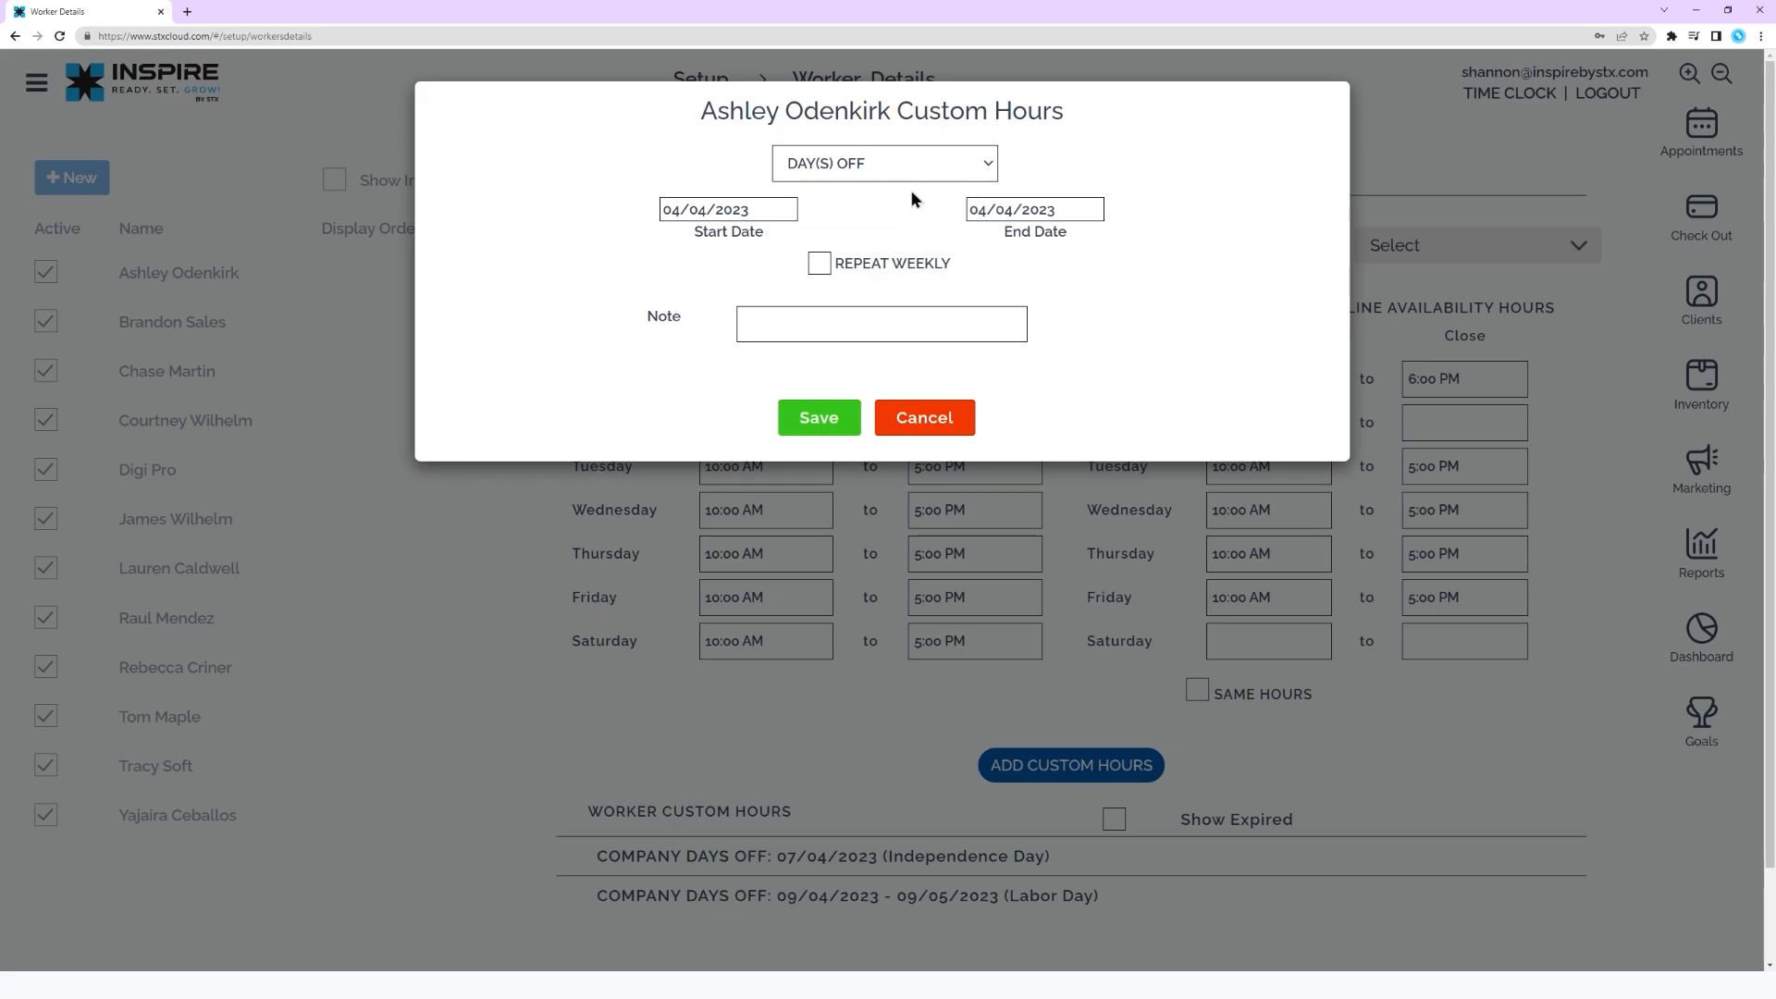
pyautogui.click(781, 212)
pyautogui.click(1058, 212)
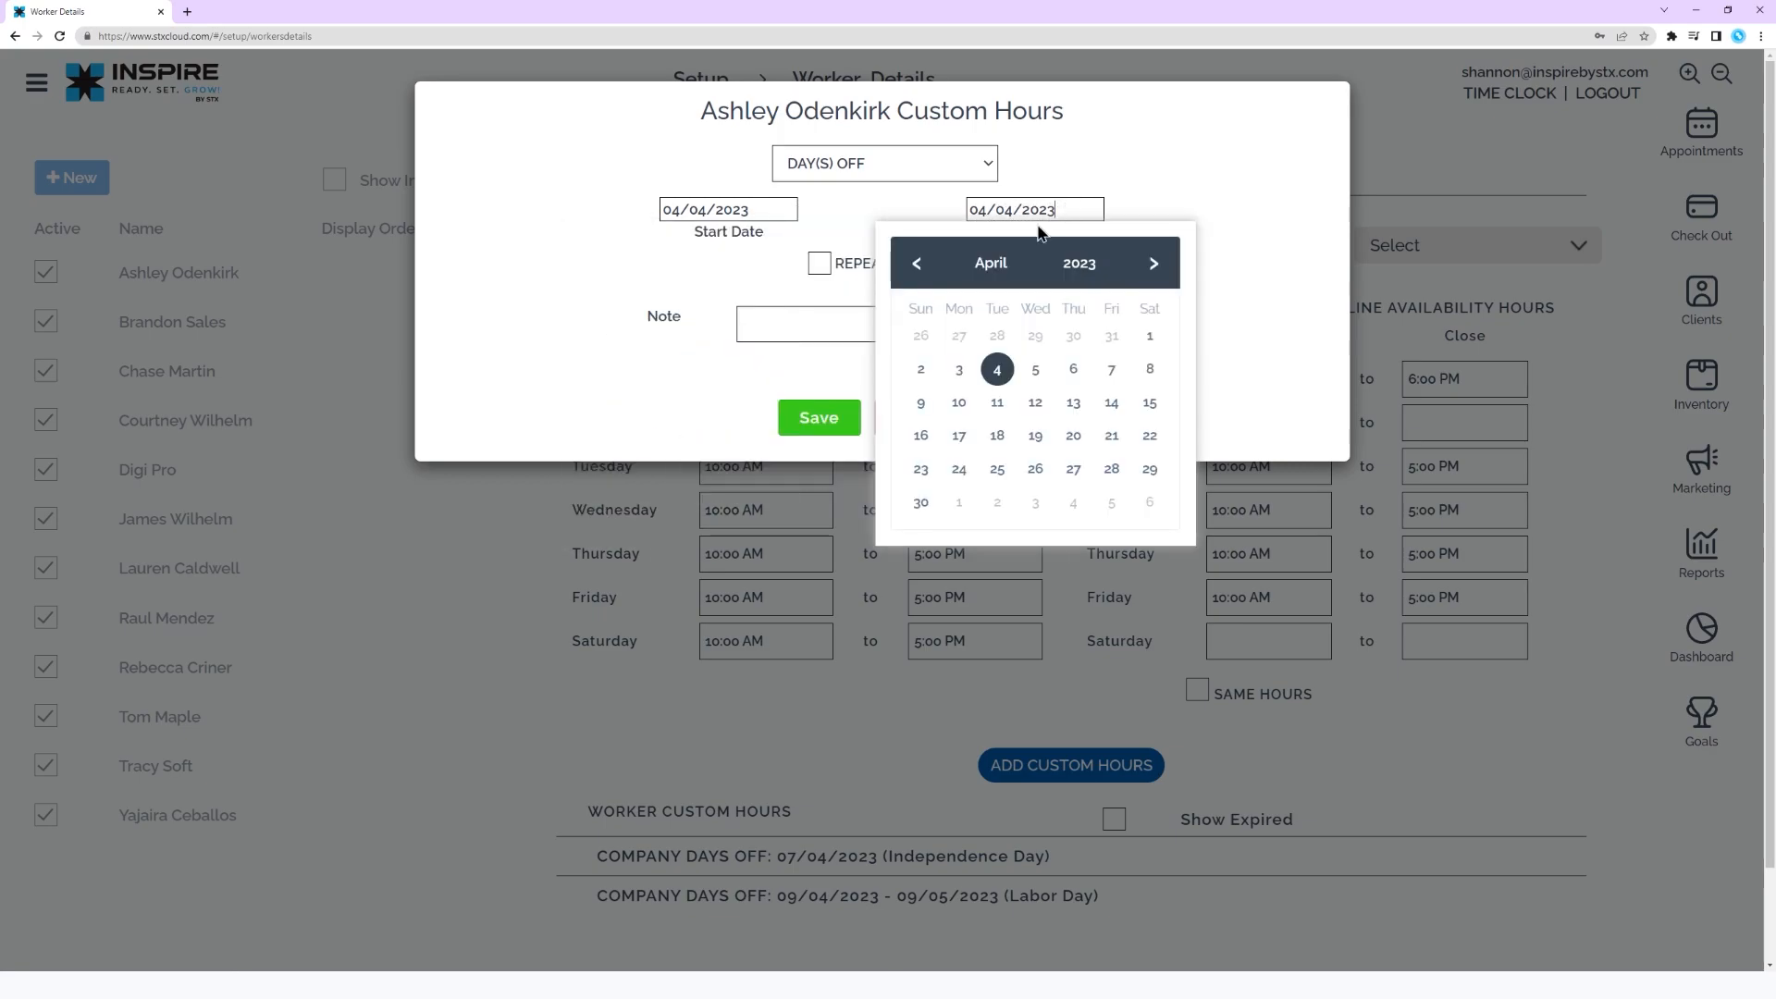
pyautogui.click(822, 266)
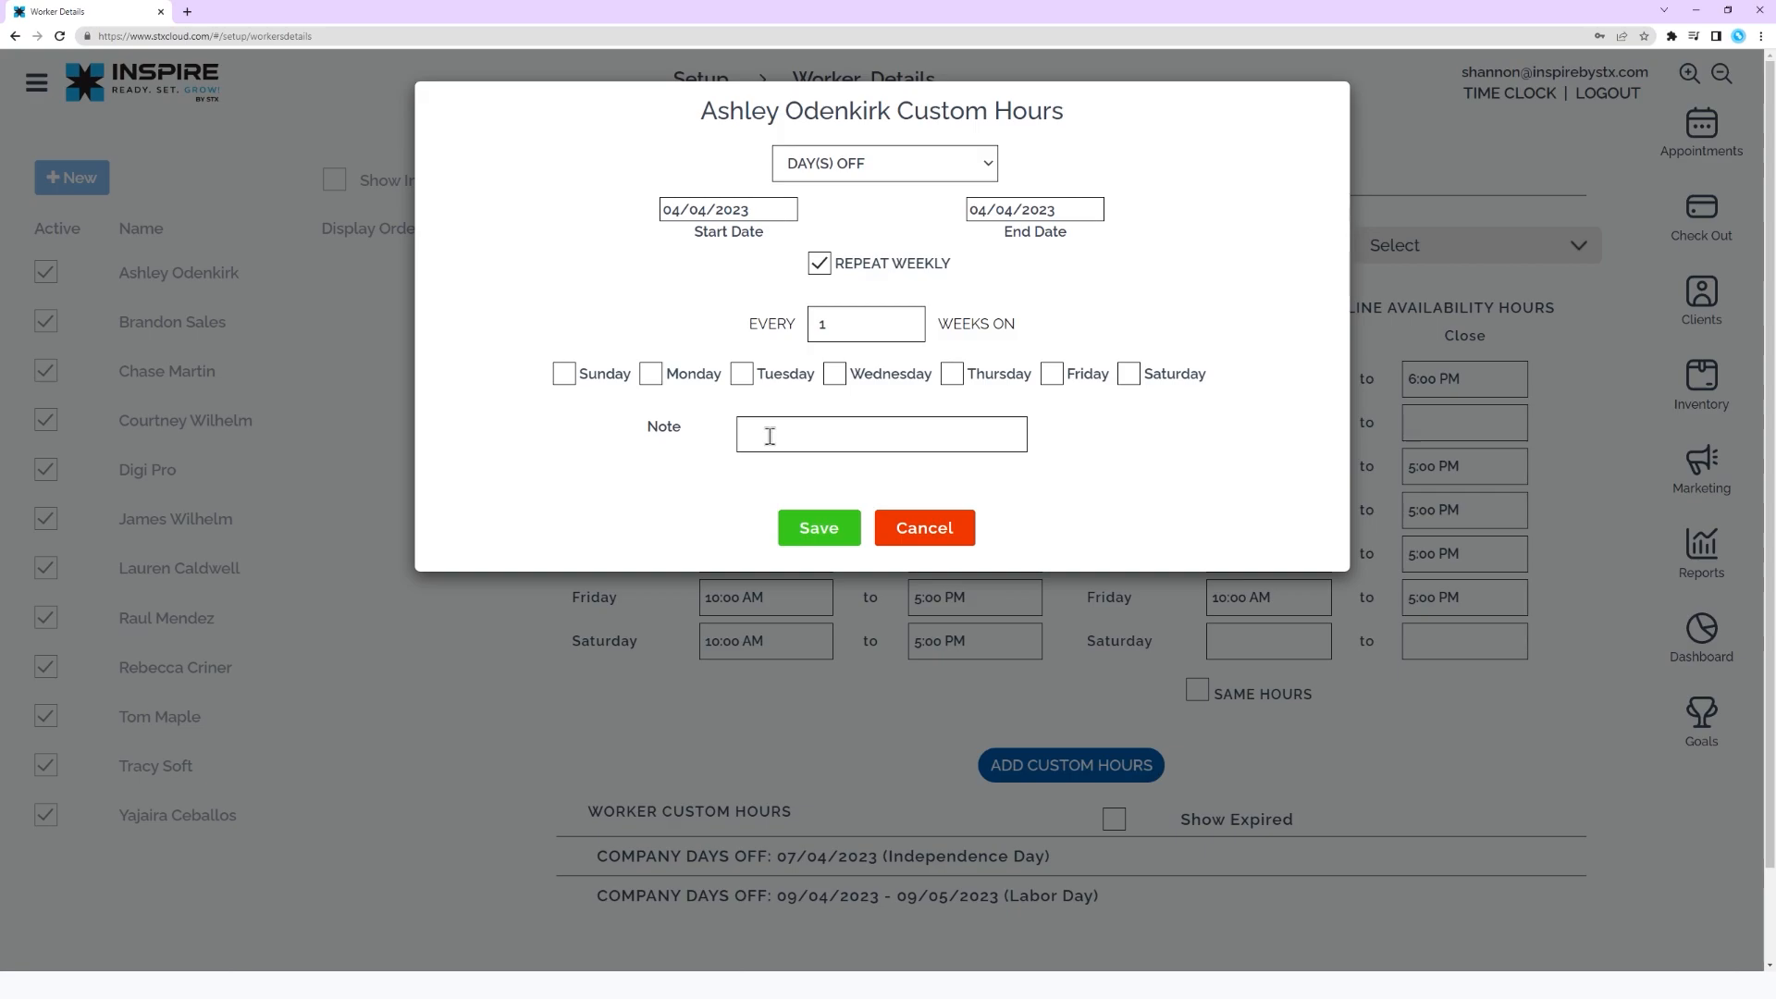
pyautogui.click(888, 532)
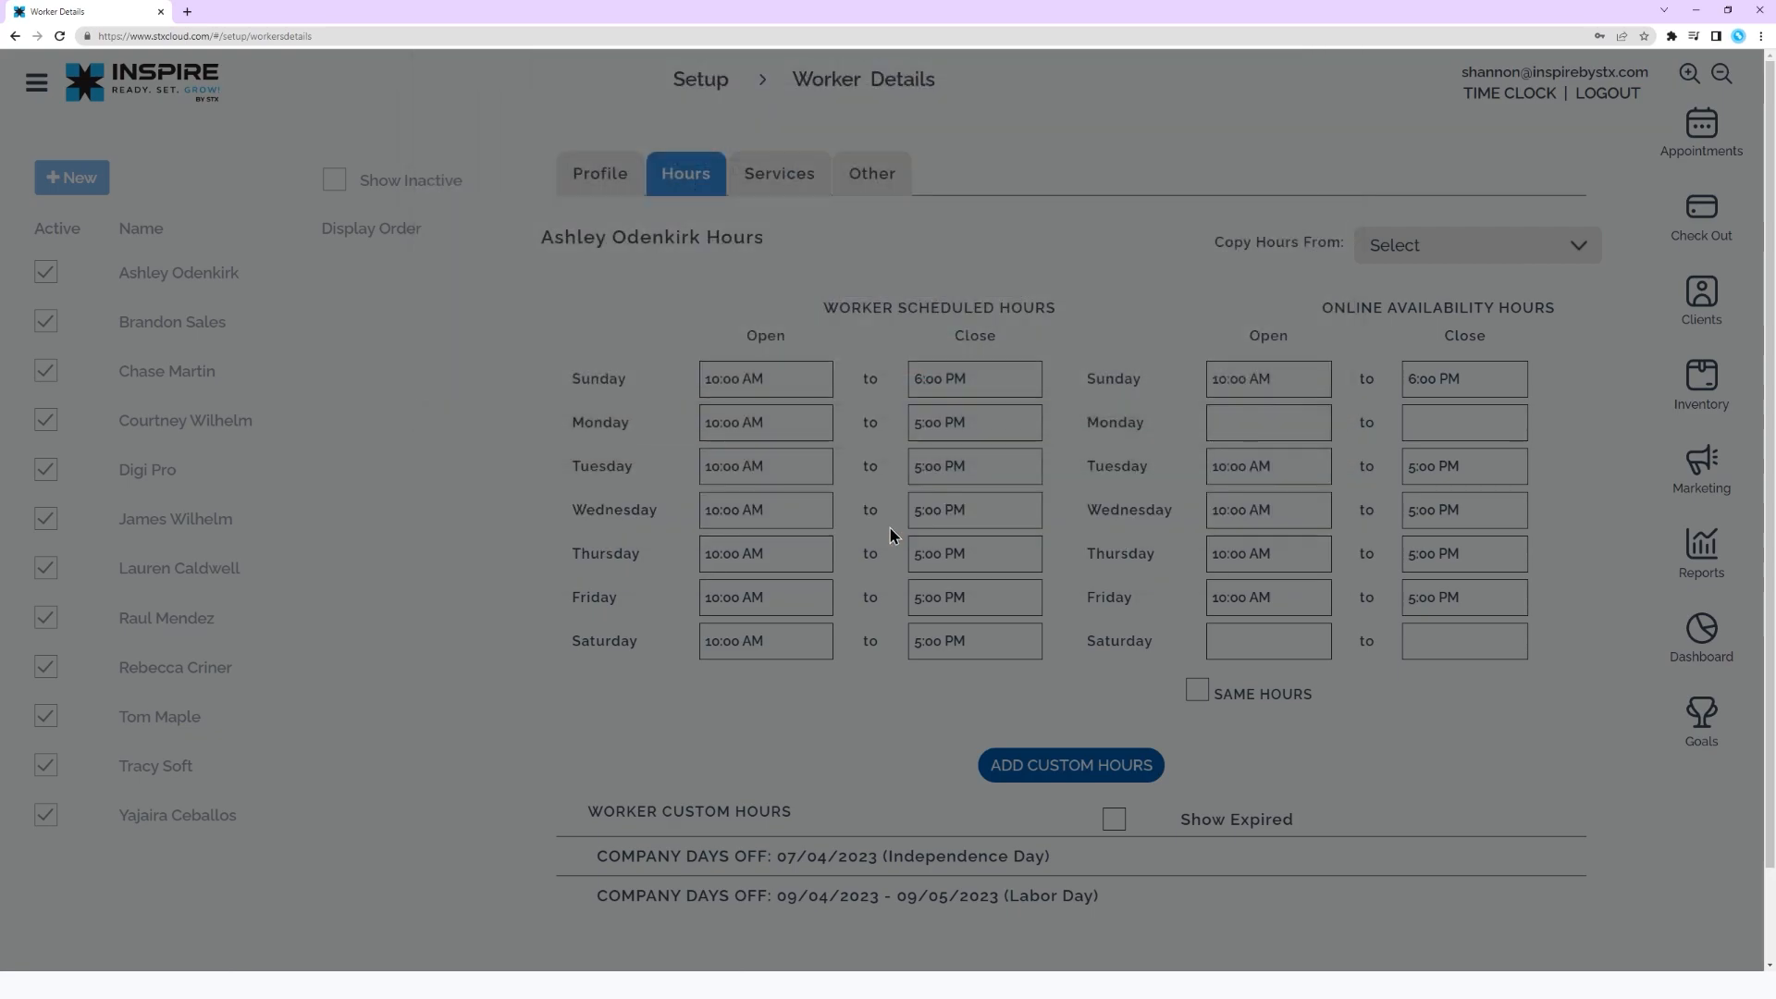
# Examine the booking interval and level options in the worker's services settings, keeping the current choices
pyautogui.click(812, 176)
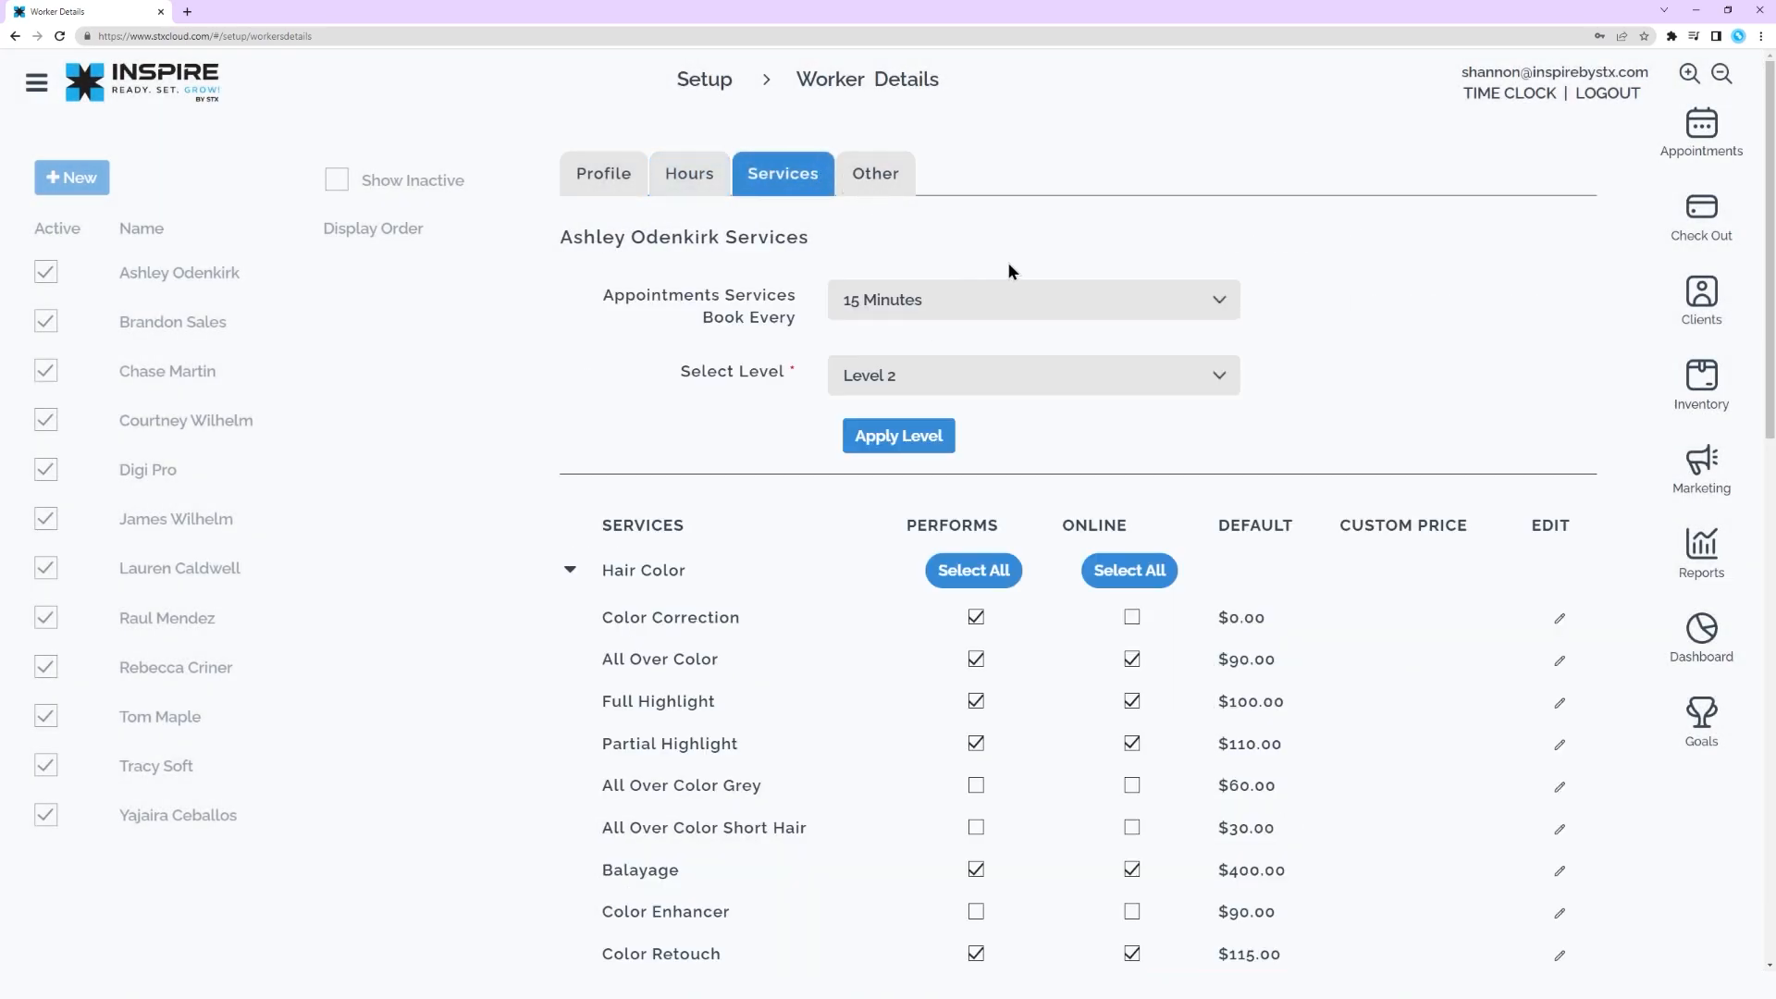
pyautogui.click(1134, 311)
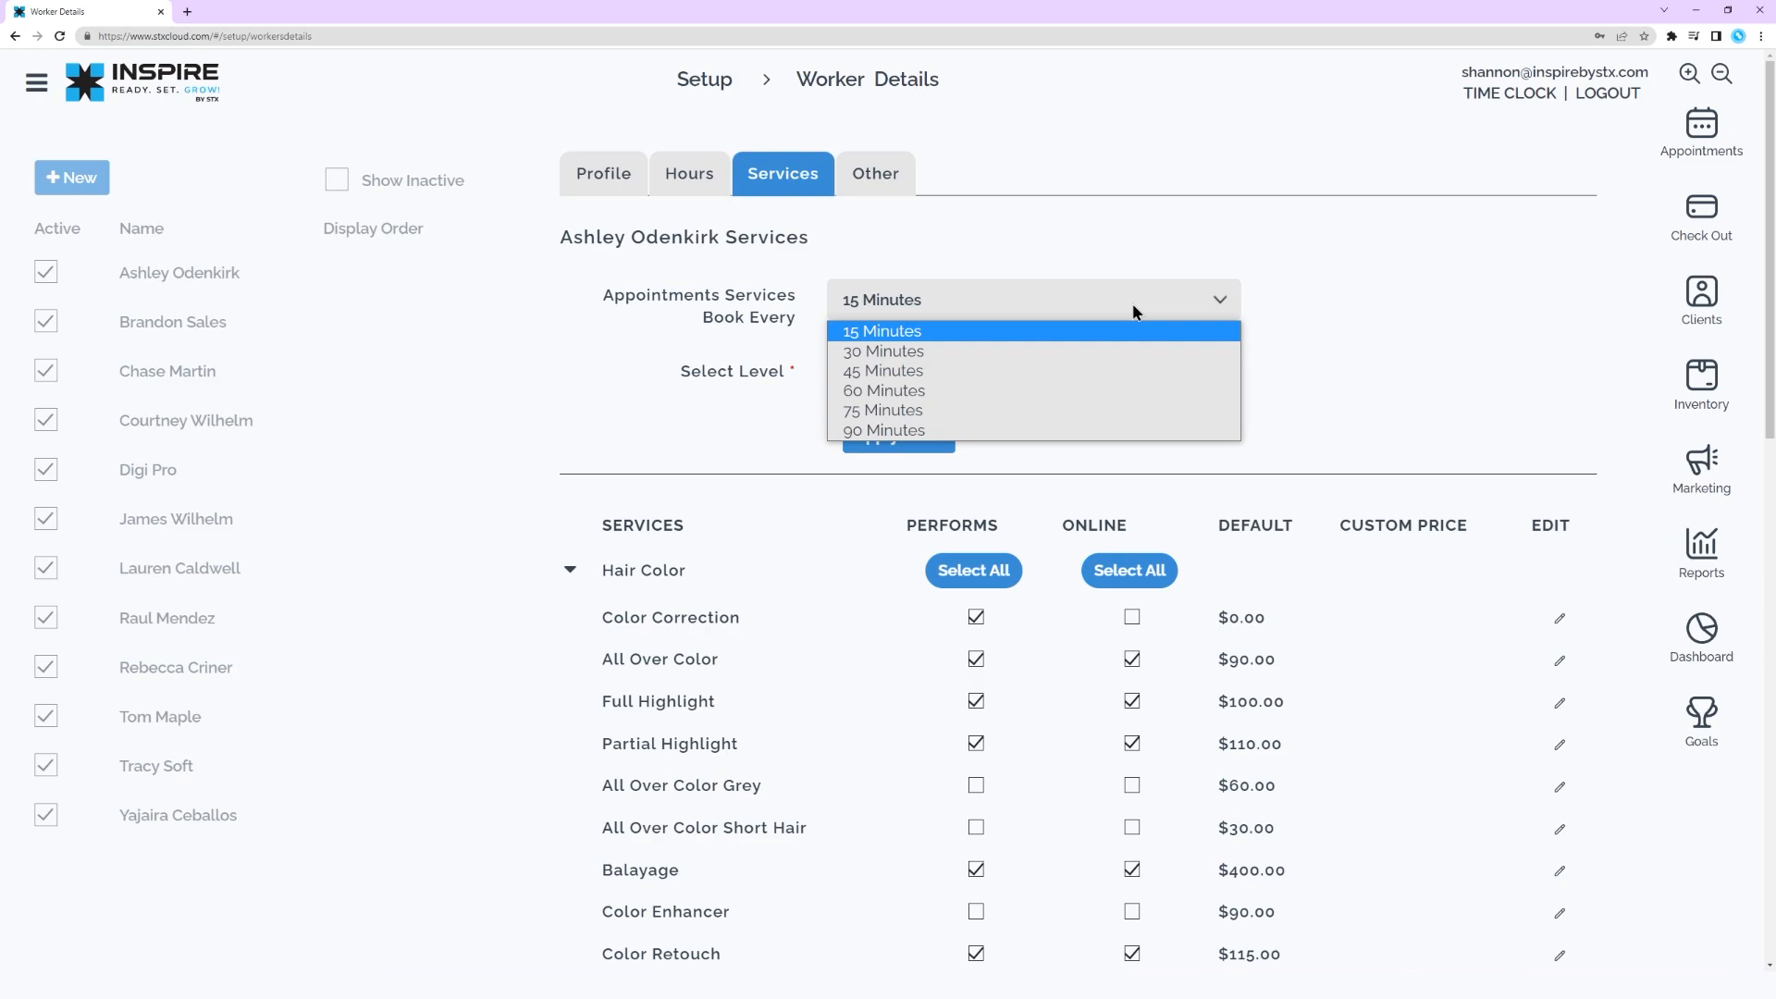
pyautogui.click(1134, 311)
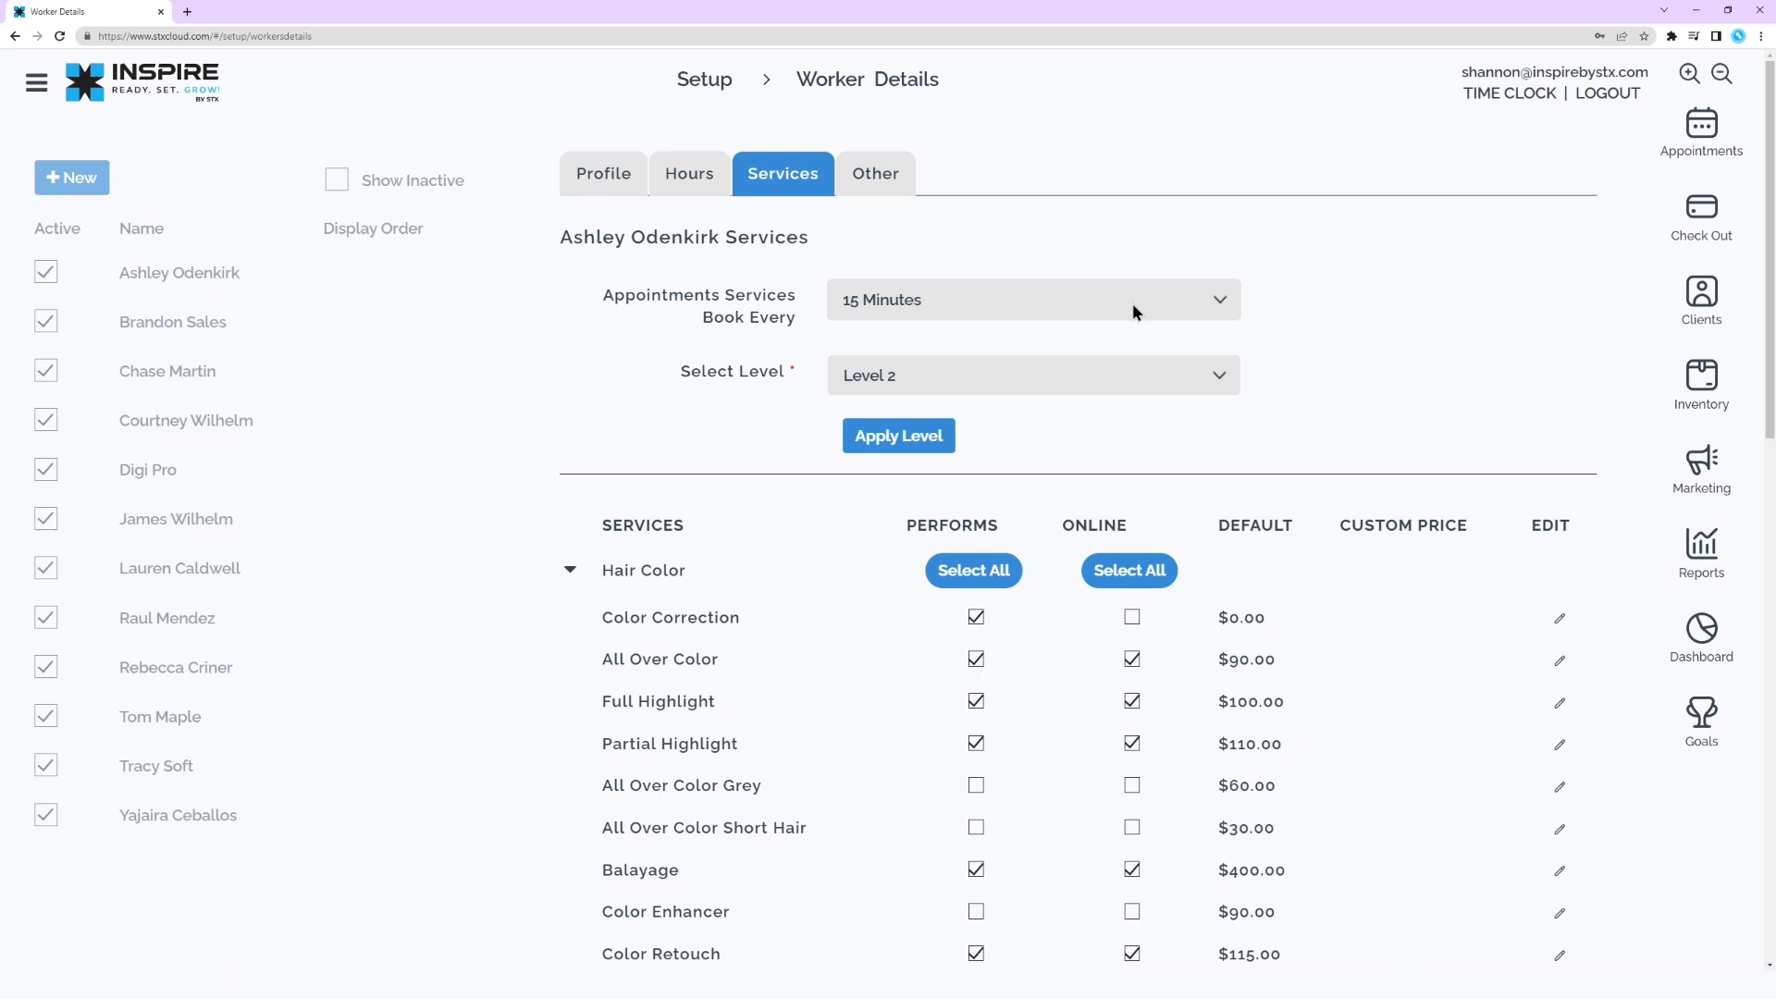
pyautogui.click(1101, 380)
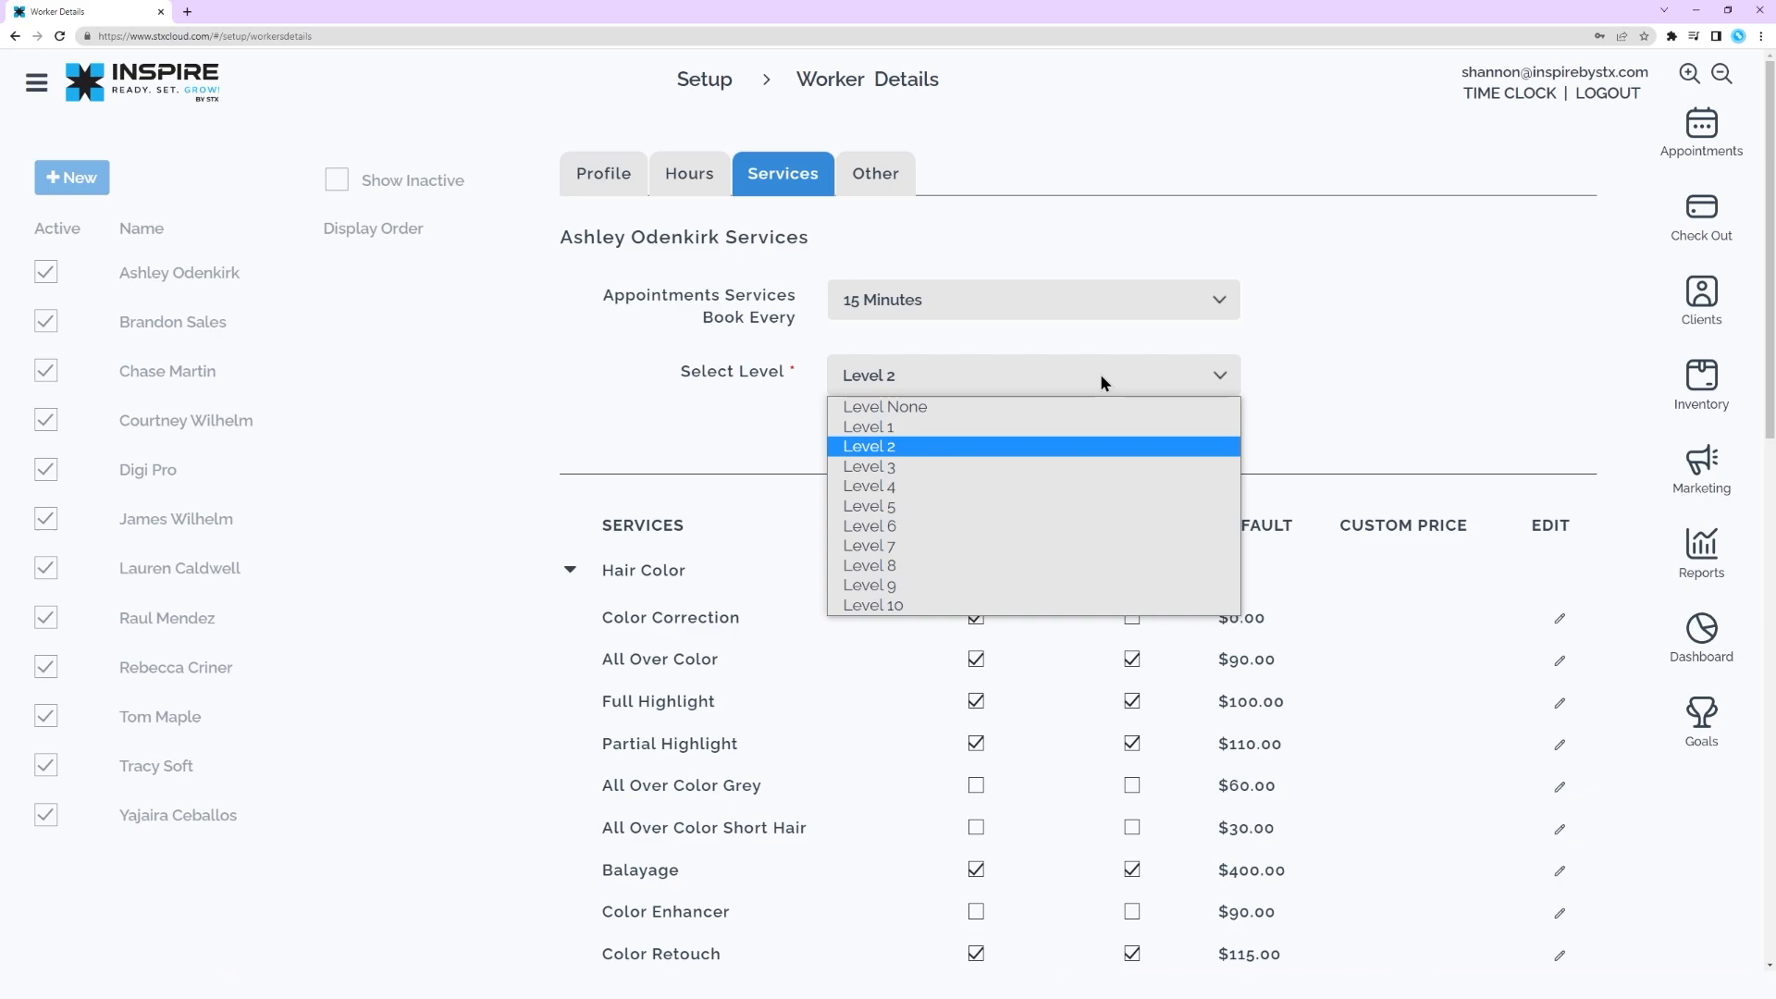
pyautogui.click(1100, 374)
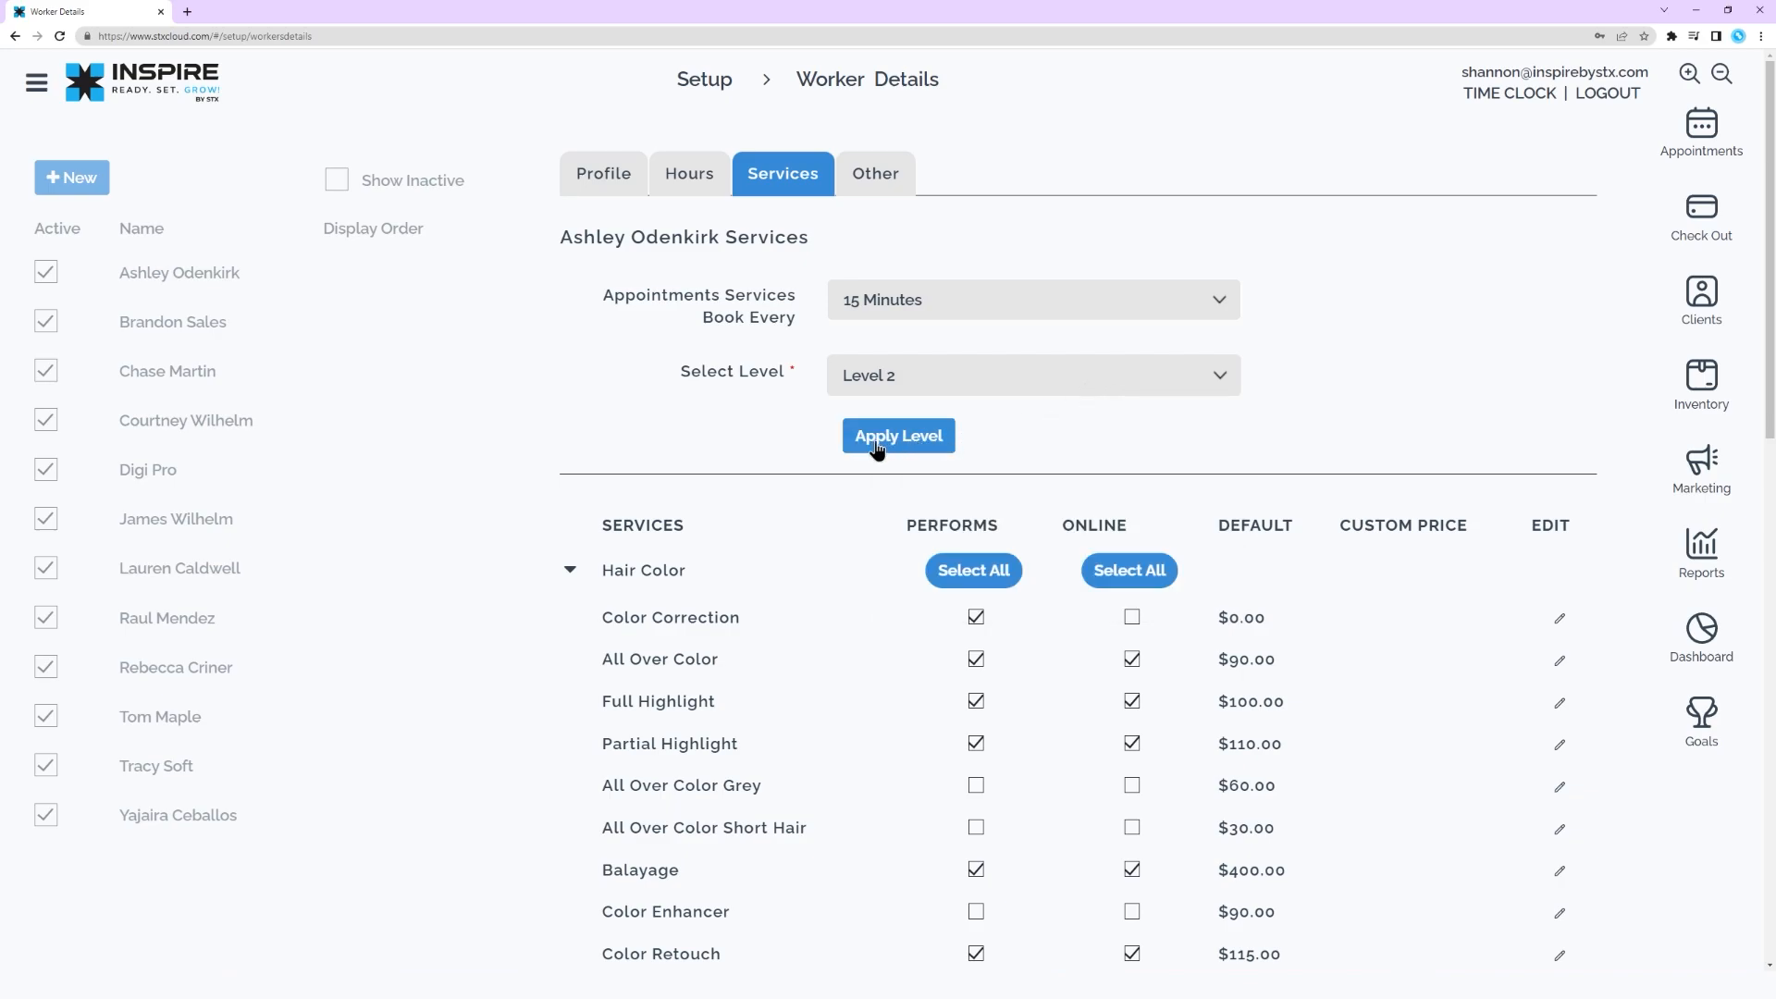
# Examine the Hair Color services and the worker's custom price and duration form for Color Correction, then cancel the form
pyautogui.scroll(-2, 801, 571)
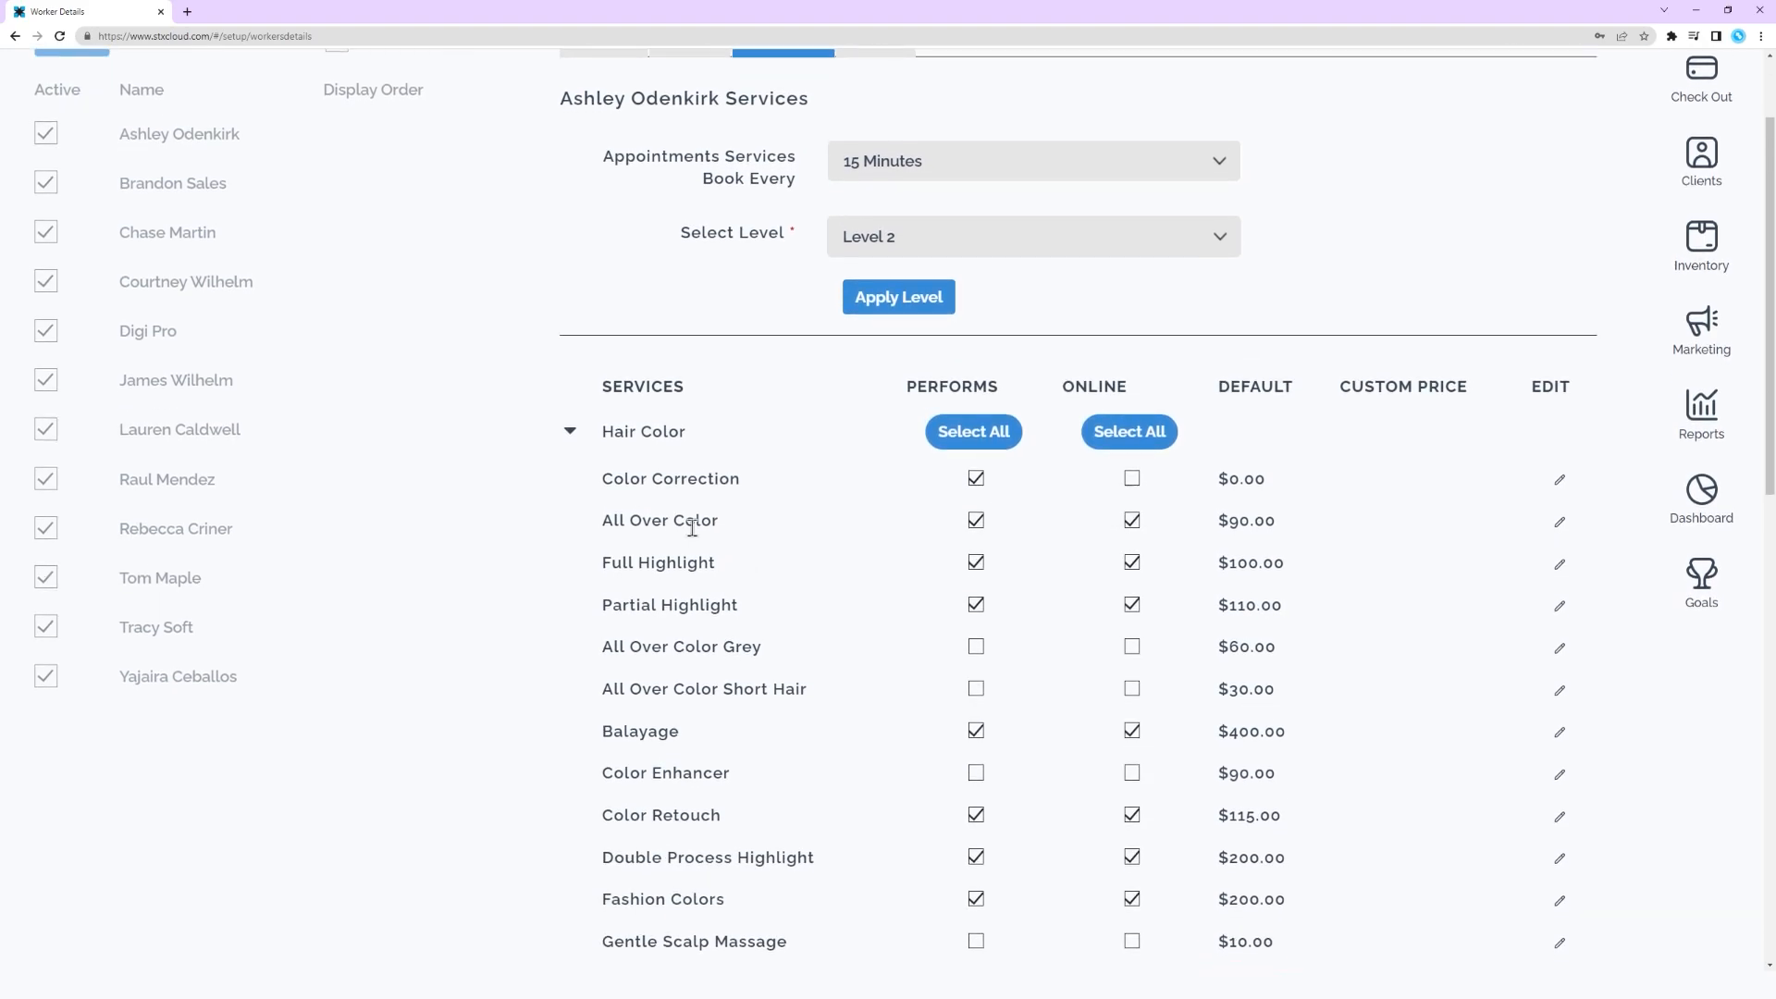
pyautogui.click(573, 429)
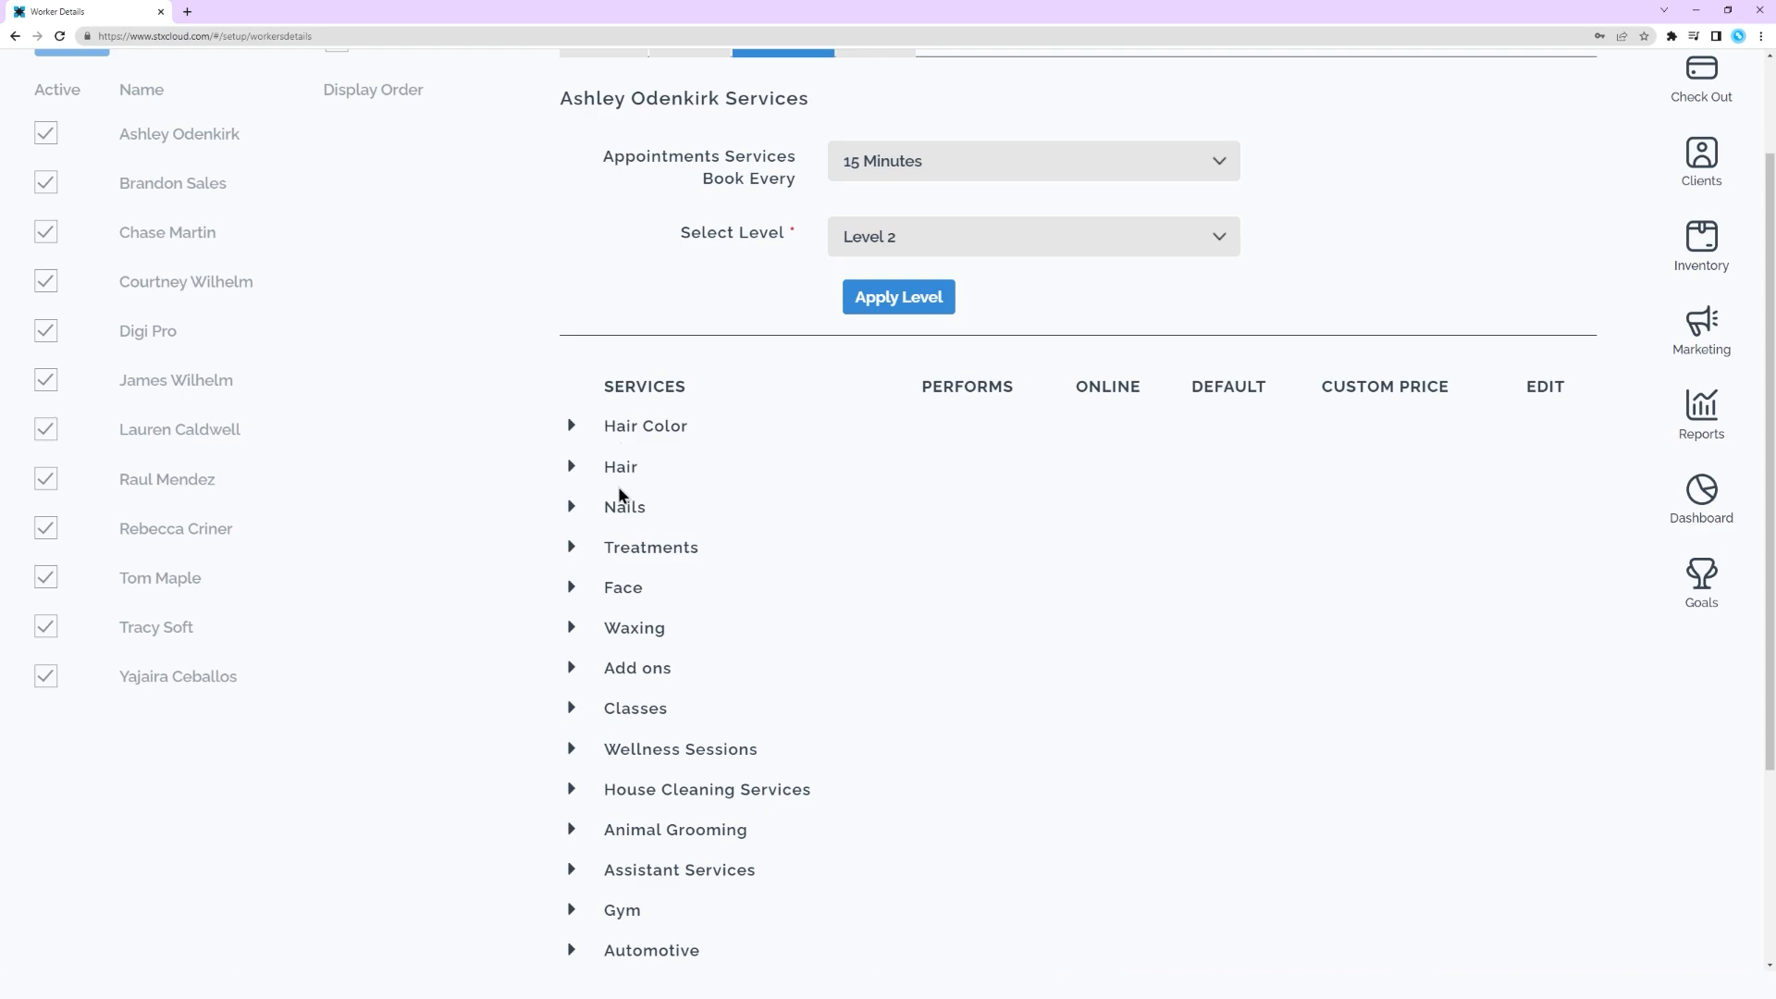
pyautogui.click(572, 429)
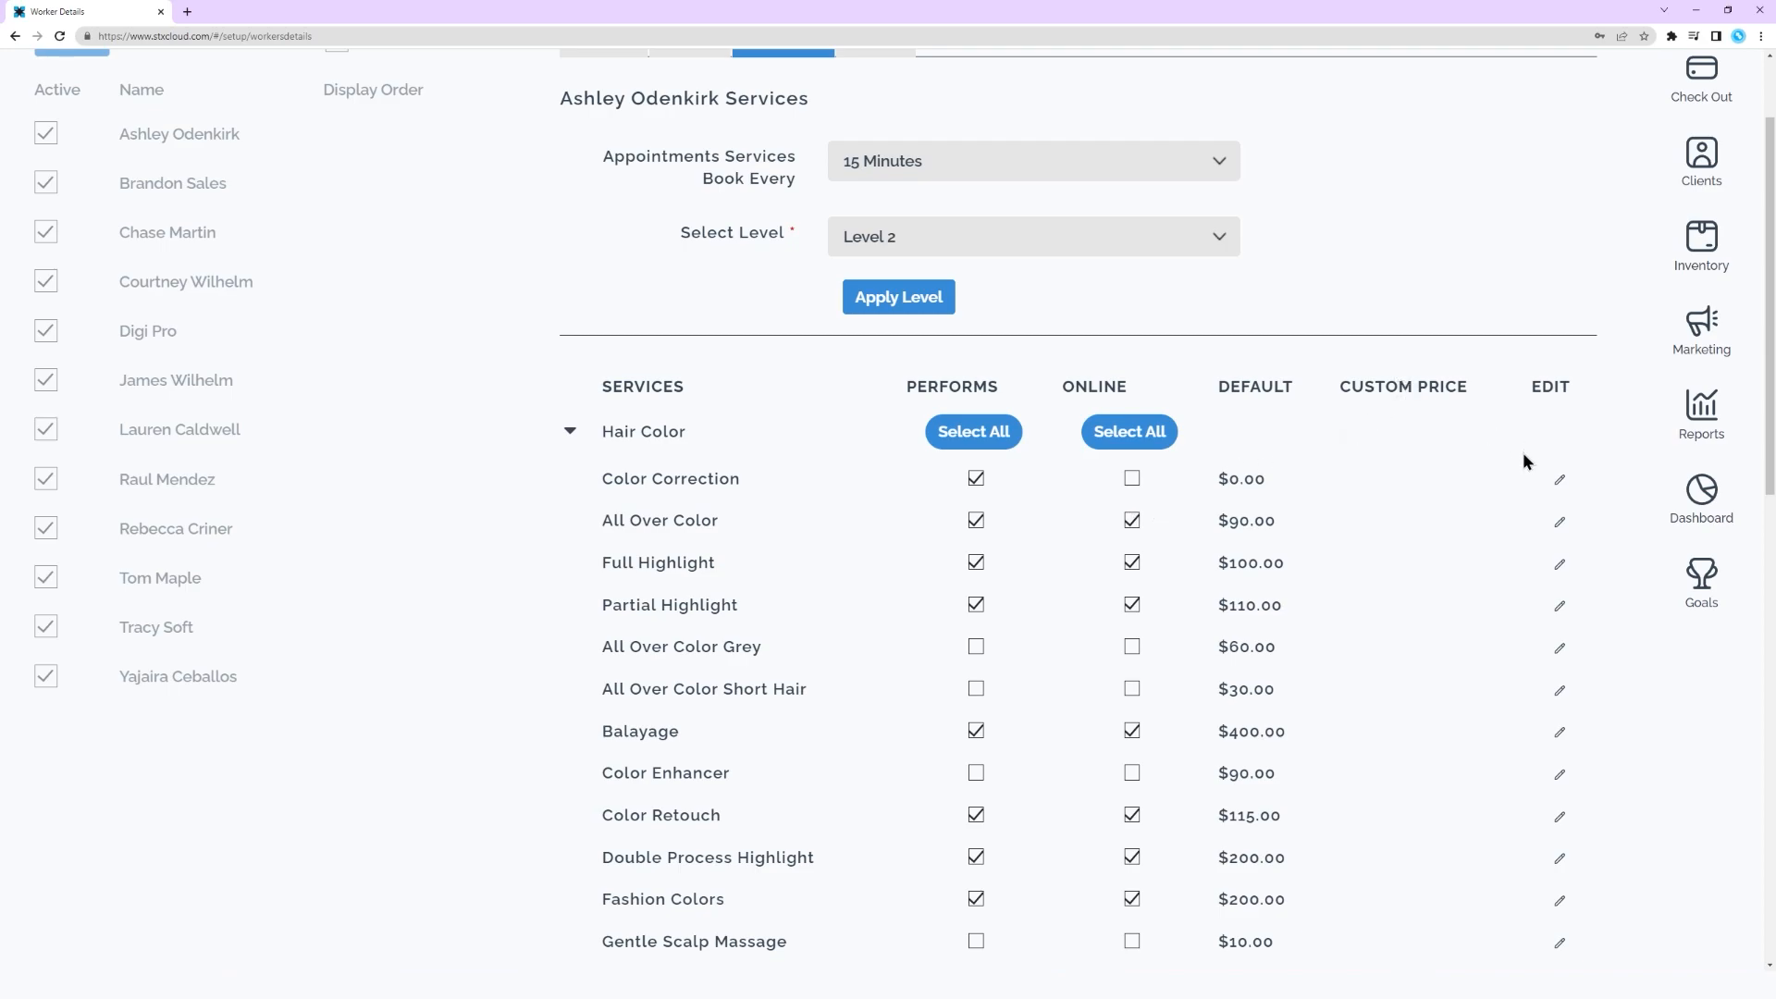
pyautogui.click(1559, 484)
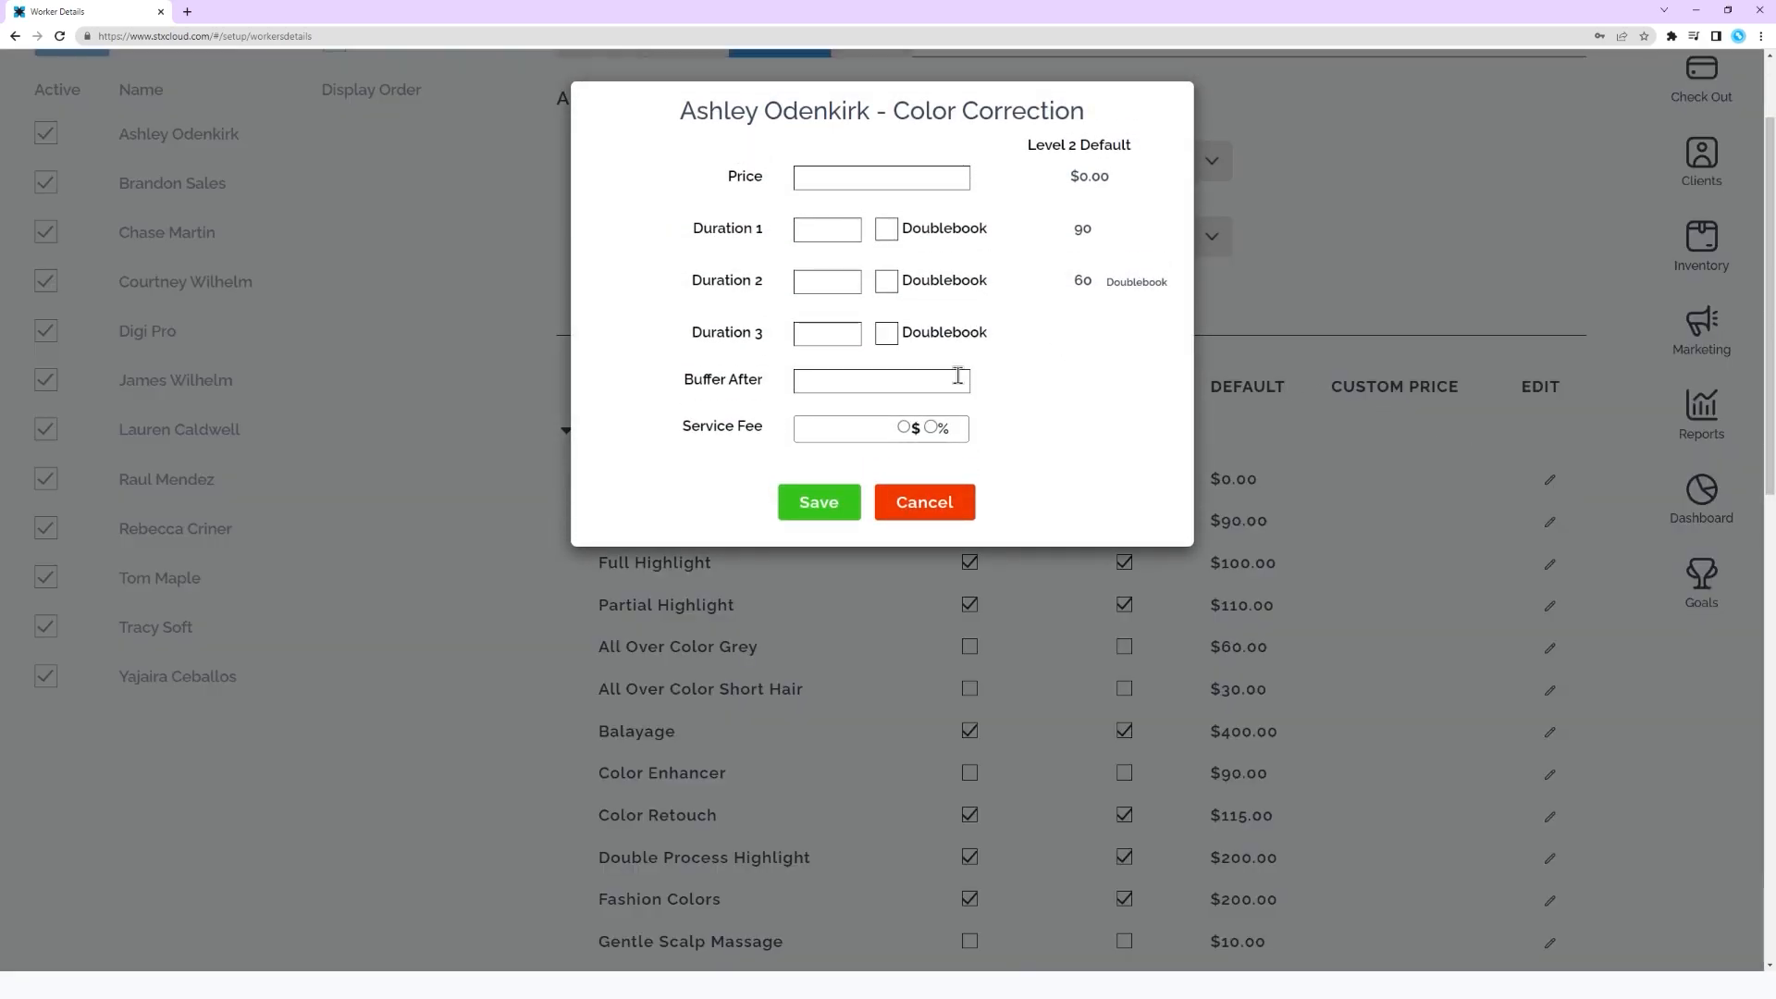
pyautogui.click(936, 504)
# Review the worker's other personal details and emergency contact fields, and save the worker record
pyautogui.click(886, 183)
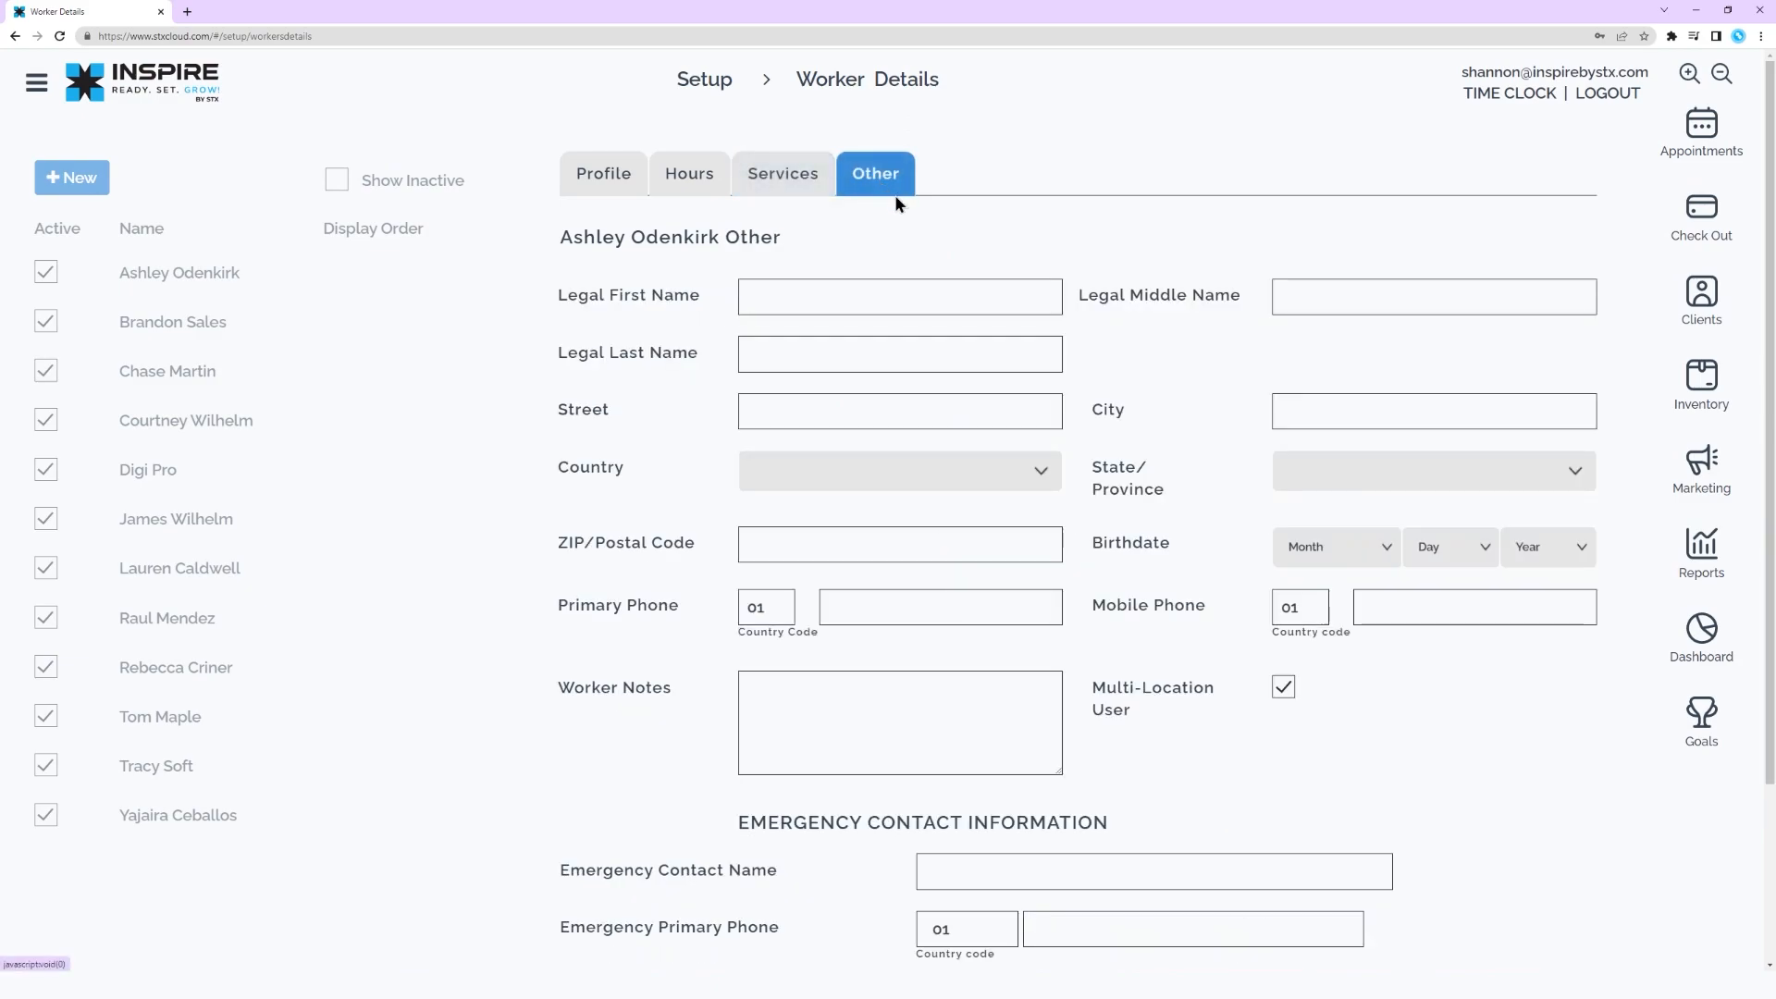
pyautogui.scroll(-1, 662, 342)
pyautogui.scroll(1, 662, 342)
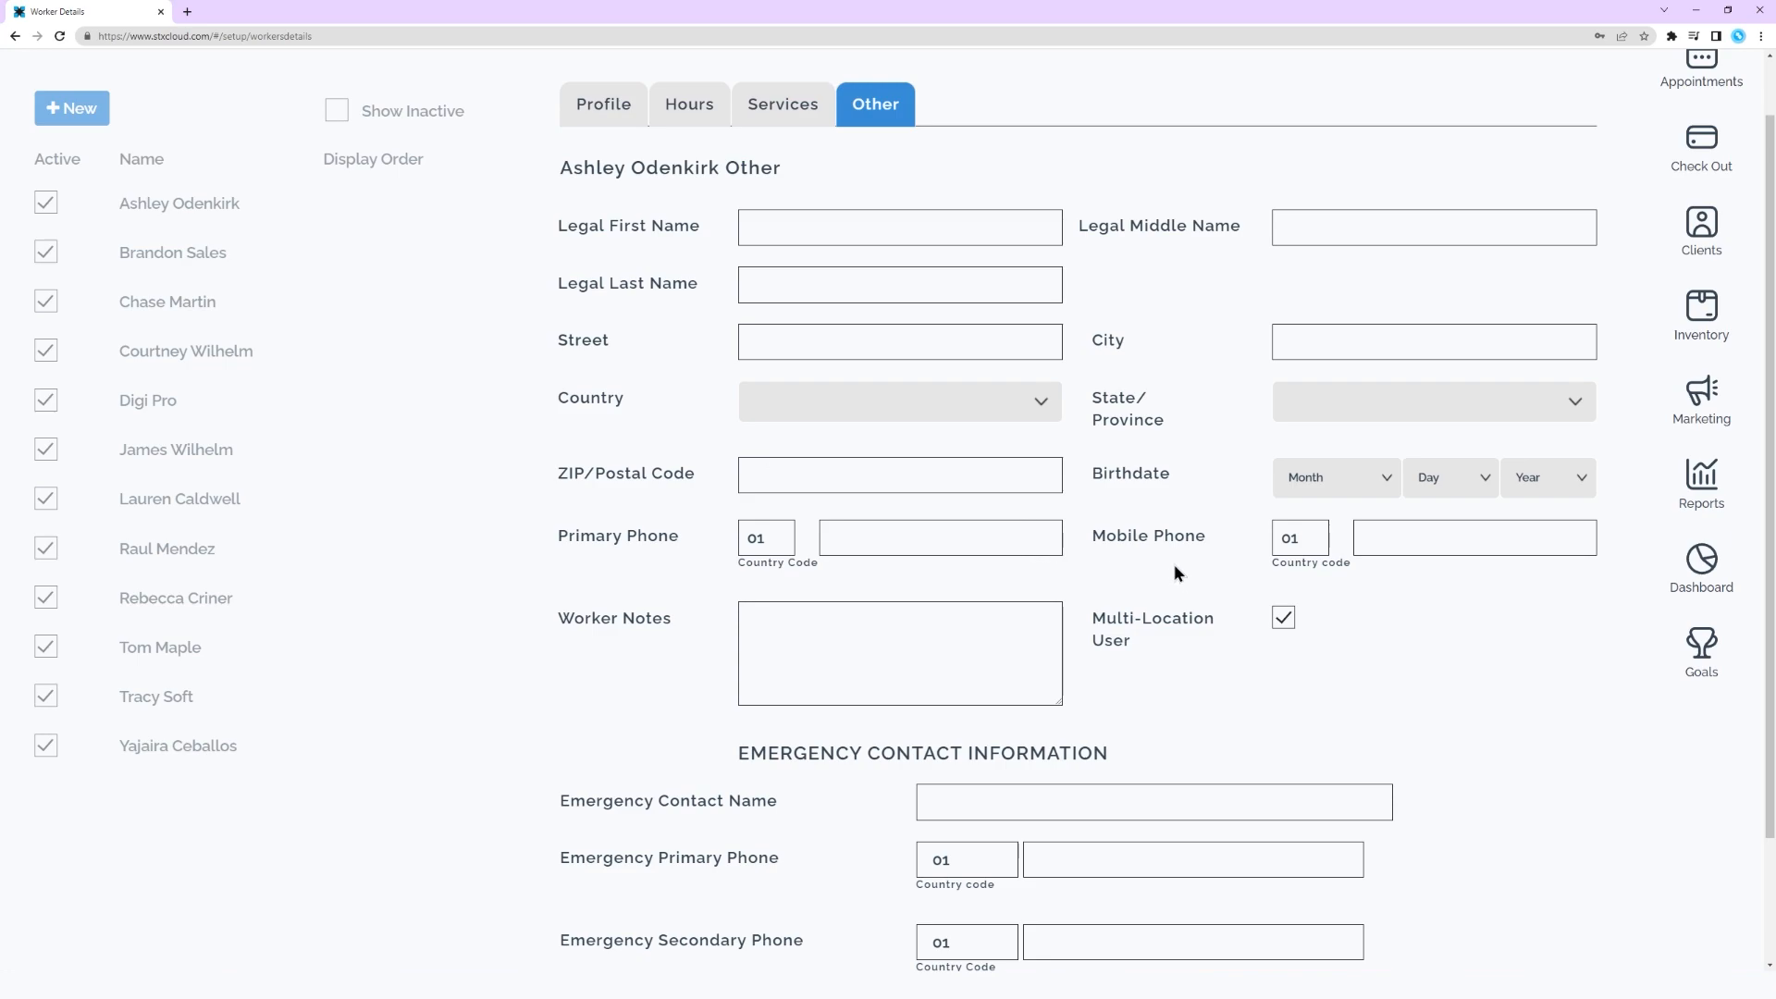
pyautogui.scroll(-1, 1067, 628)
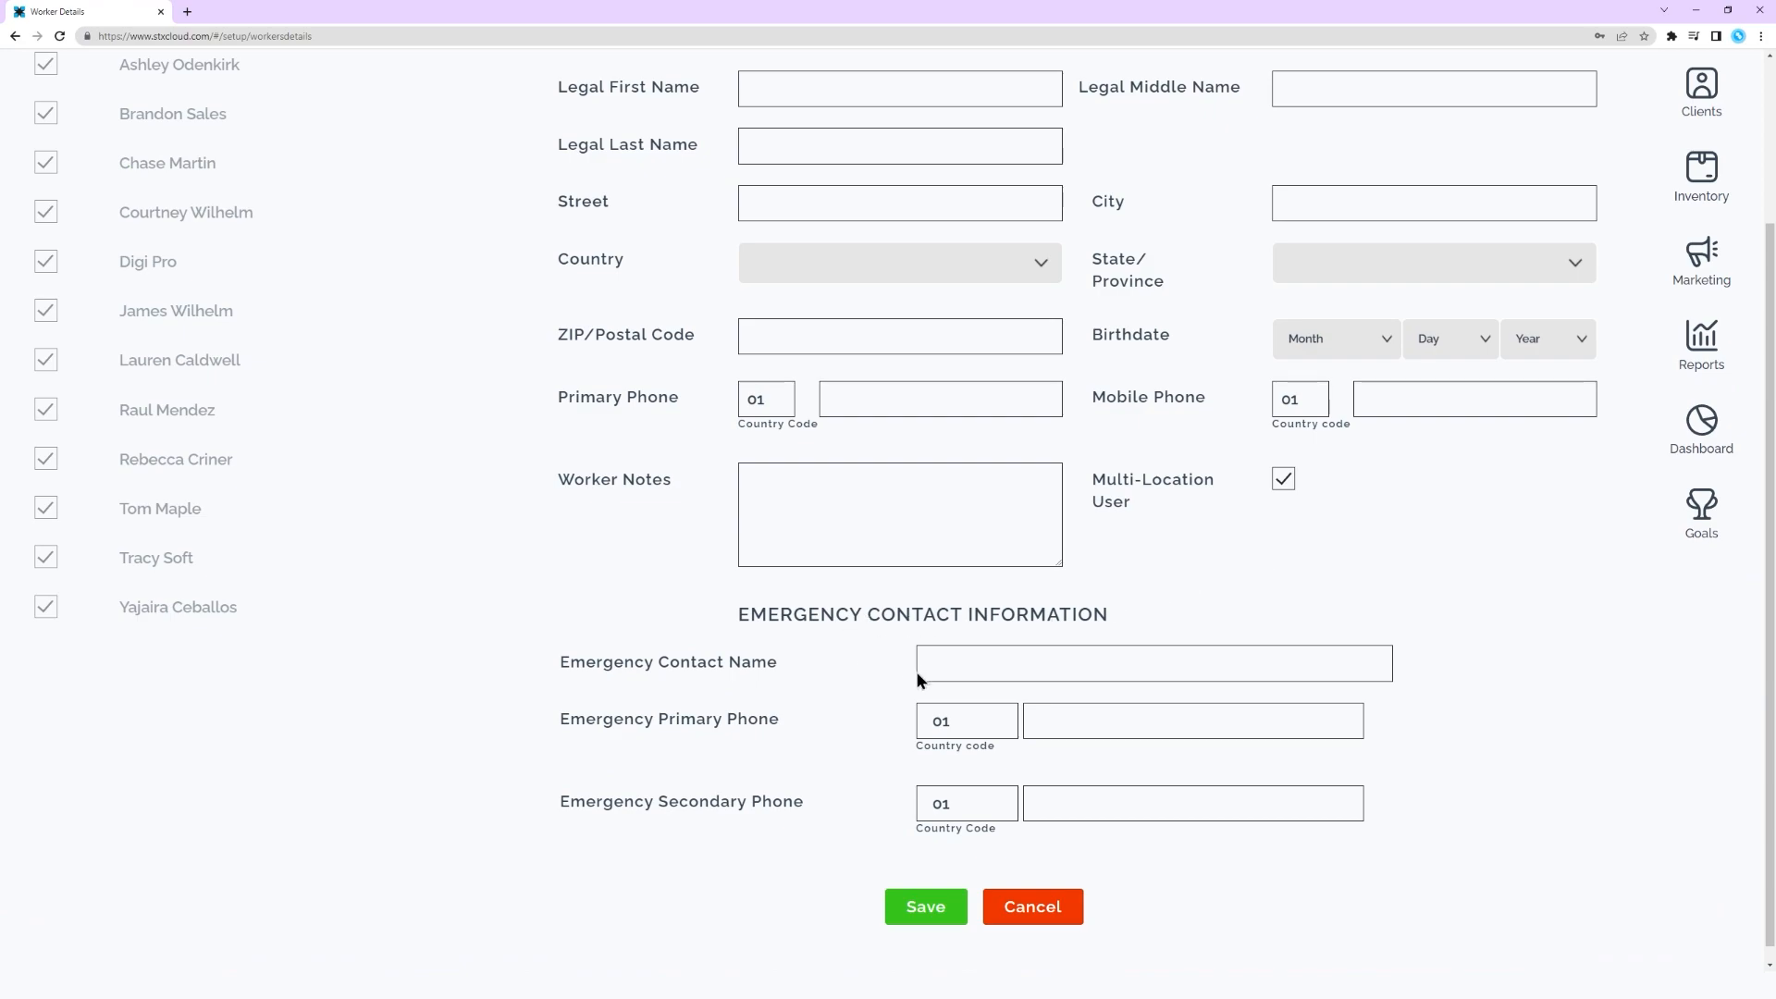
pyautogui.click(926, 906)
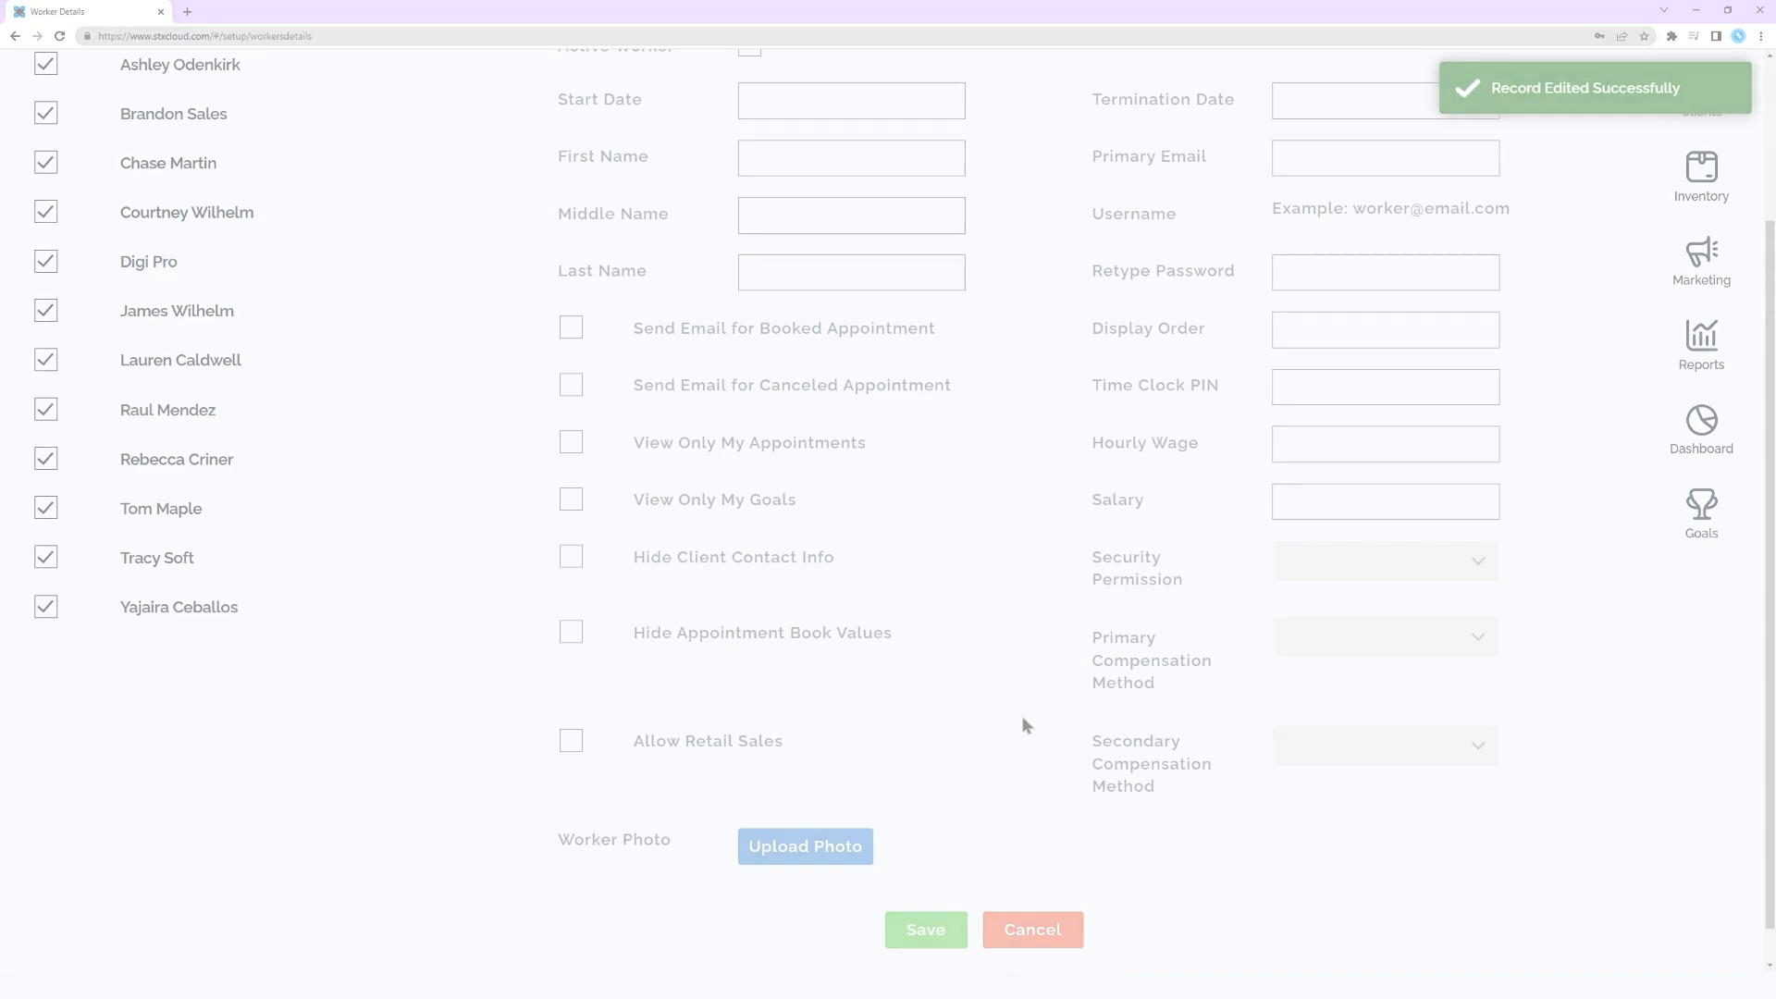